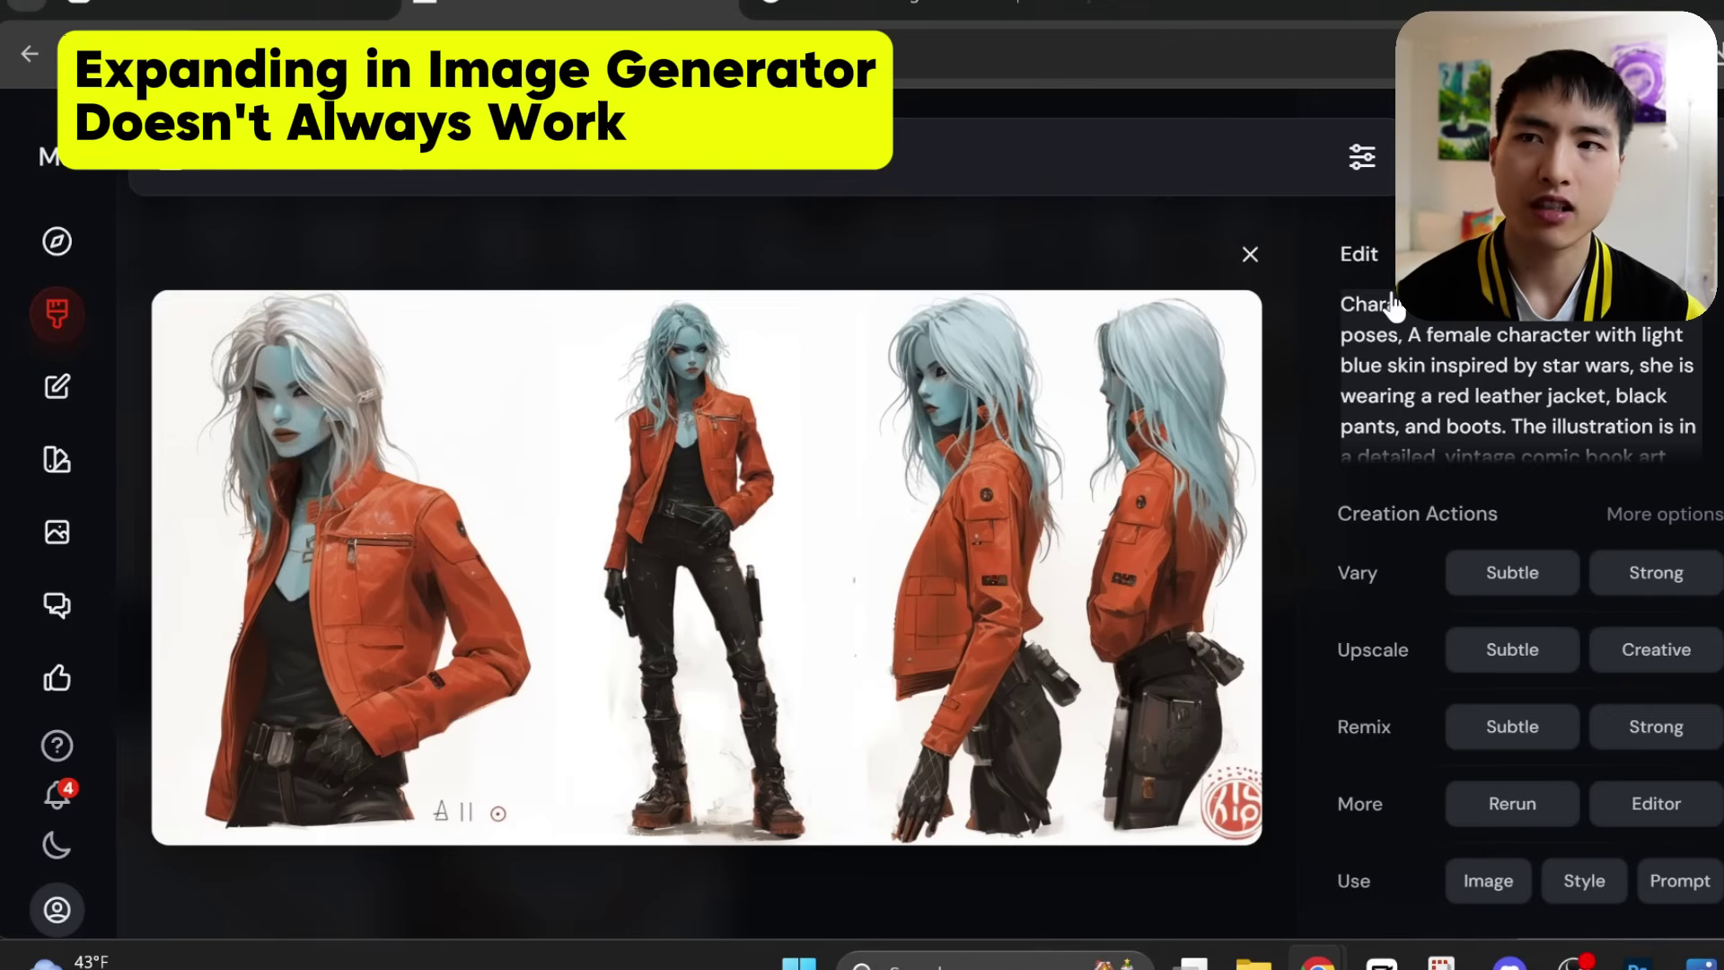
Close the current image and flip through character sheets to the three scarf-wearing Grinch sheet.
left_click(1250, 255)
left_click(1226, 296)
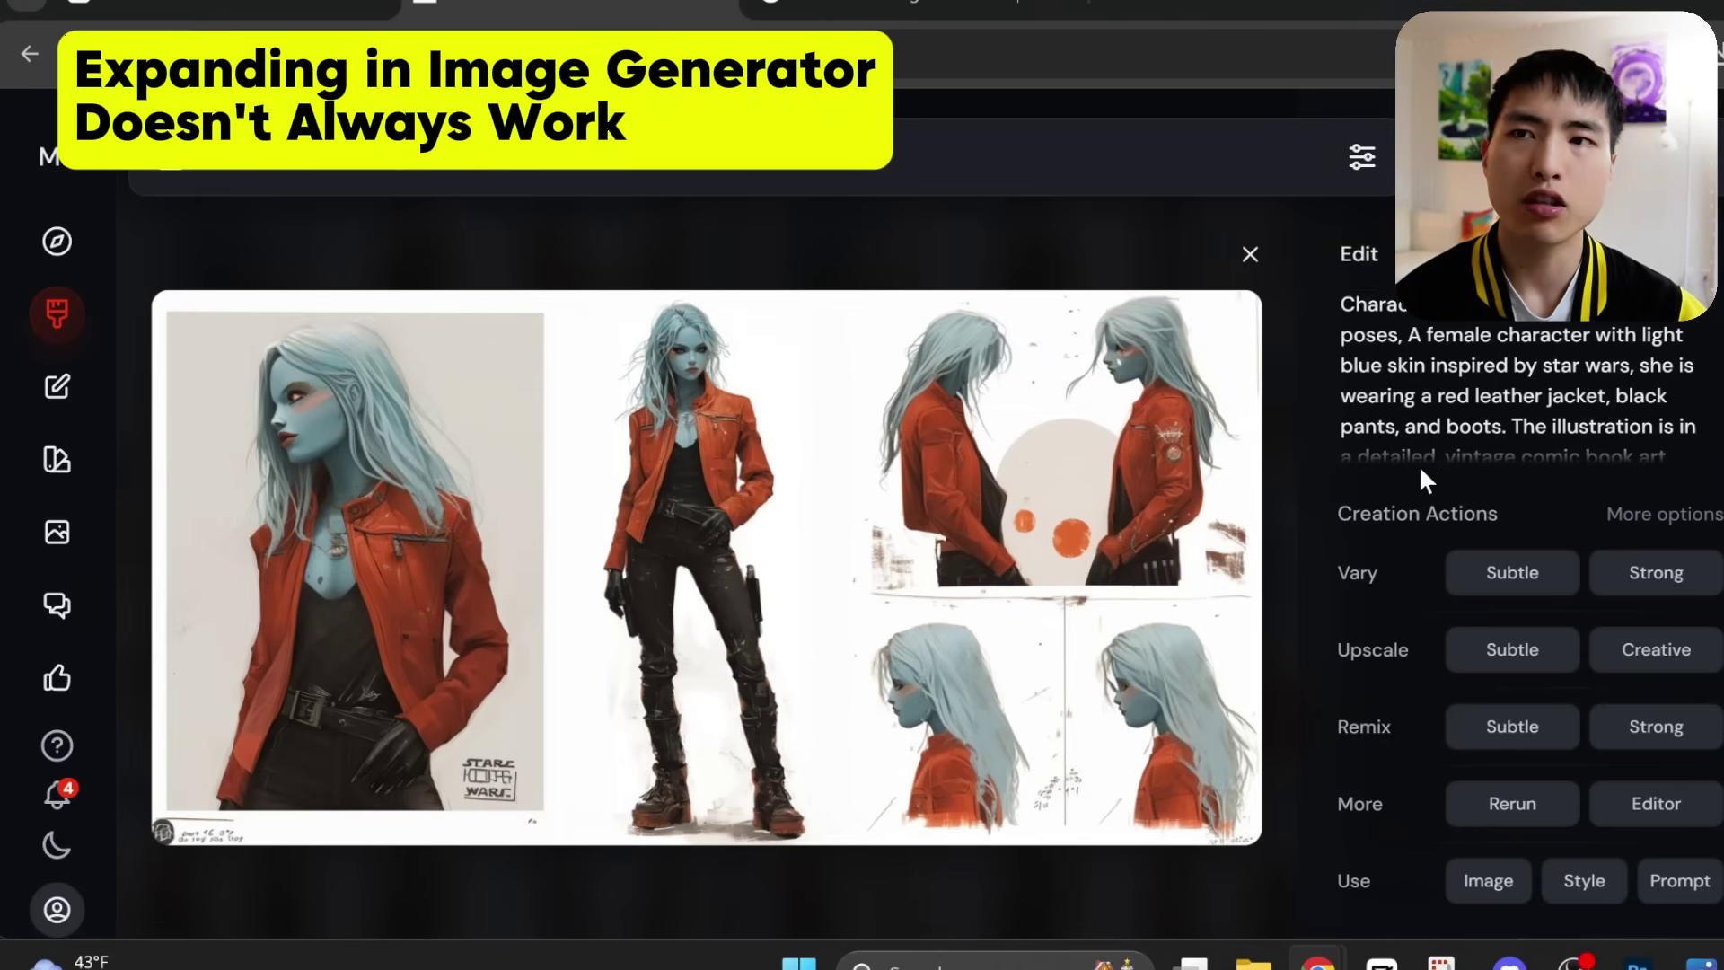
left_click(1250, 255)
left_click(1316, 589)
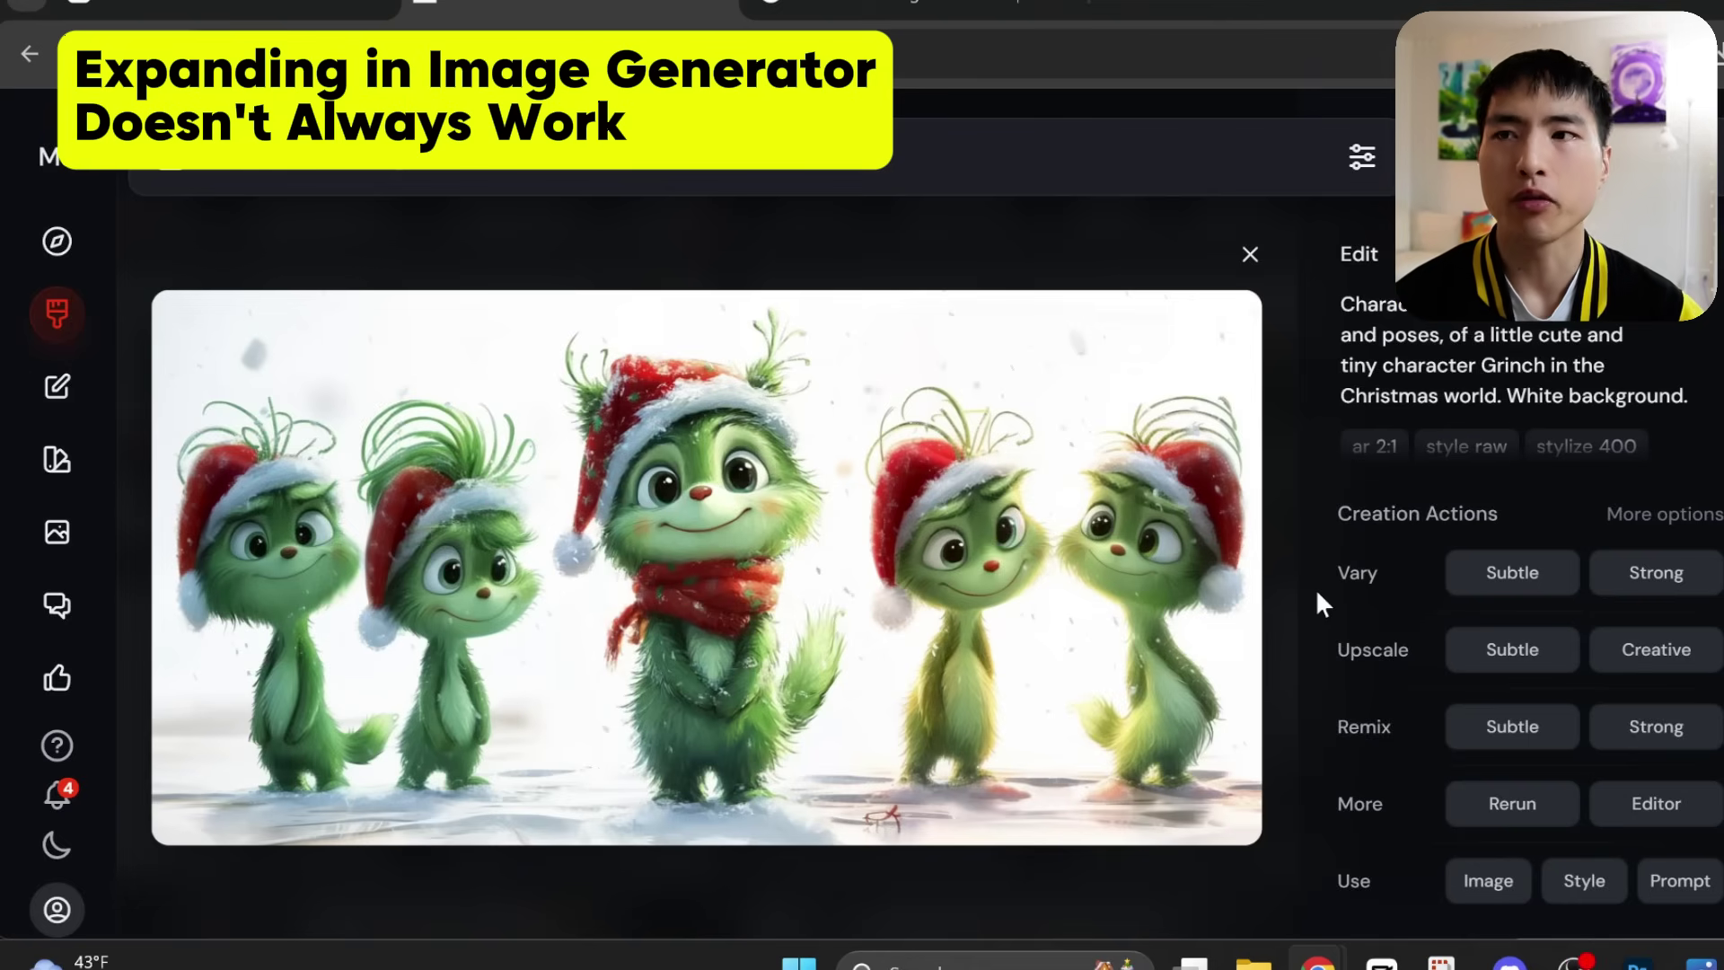
Scroll down the Hailuo AI home page past the Reimagine banner to the Discover gallery.
scroll(1311, 565, "down", 1)
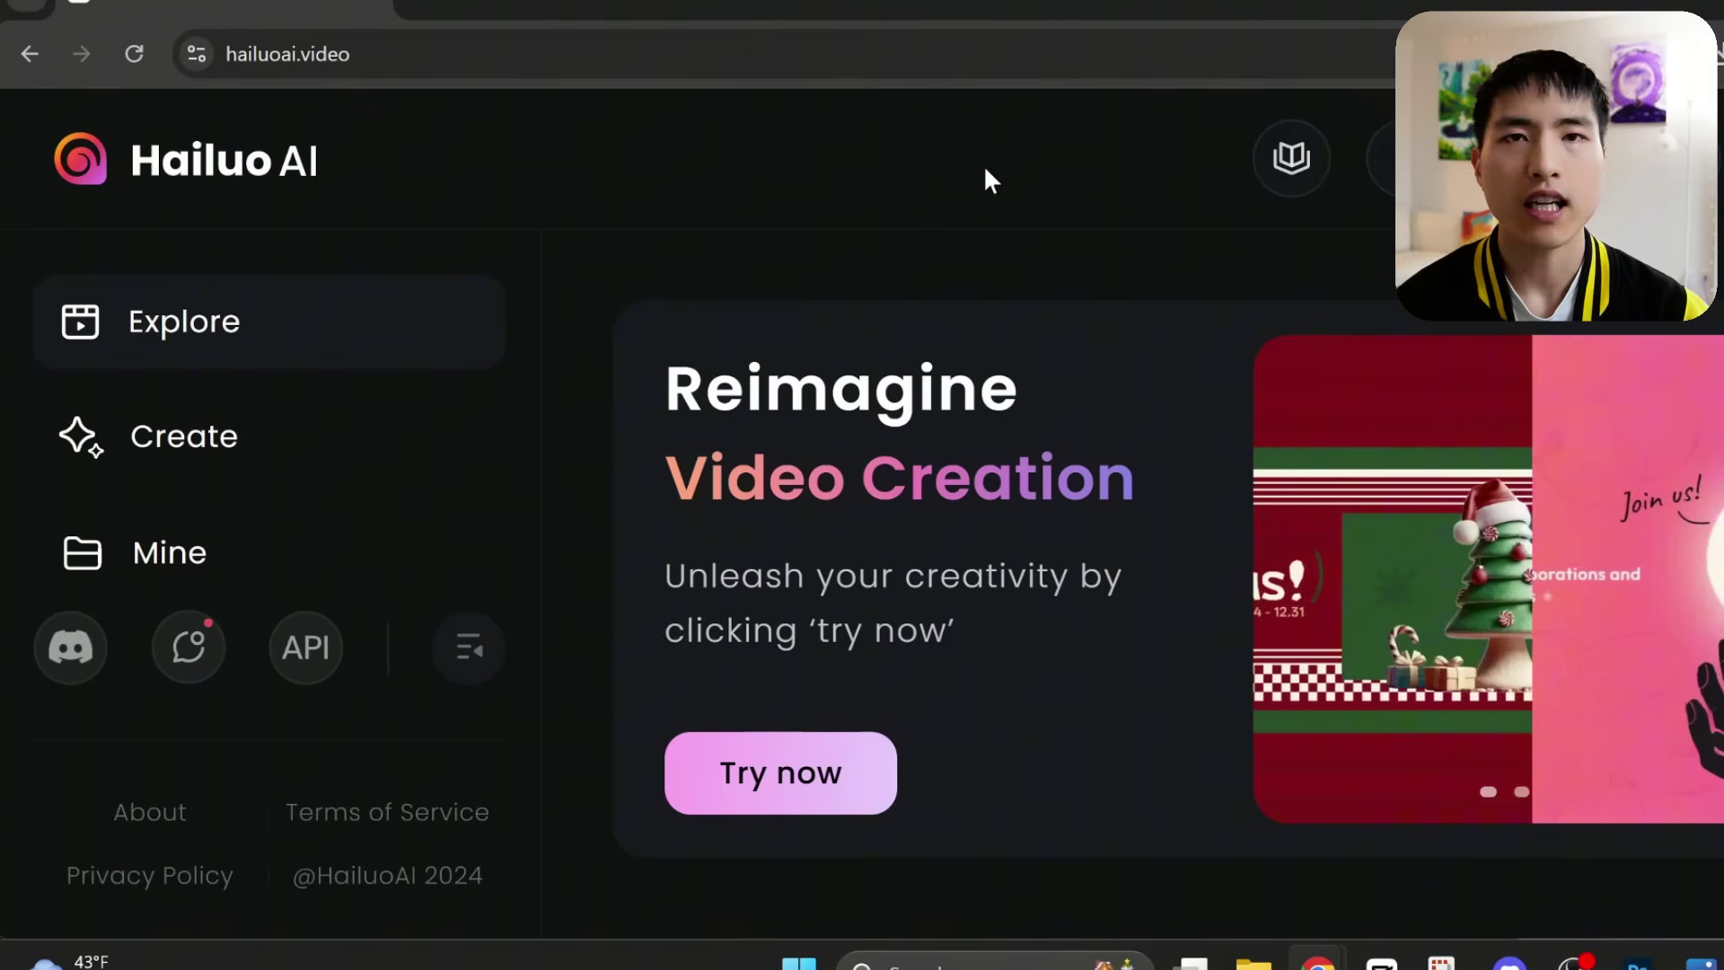
scroll(1121, 267, "down", 8)
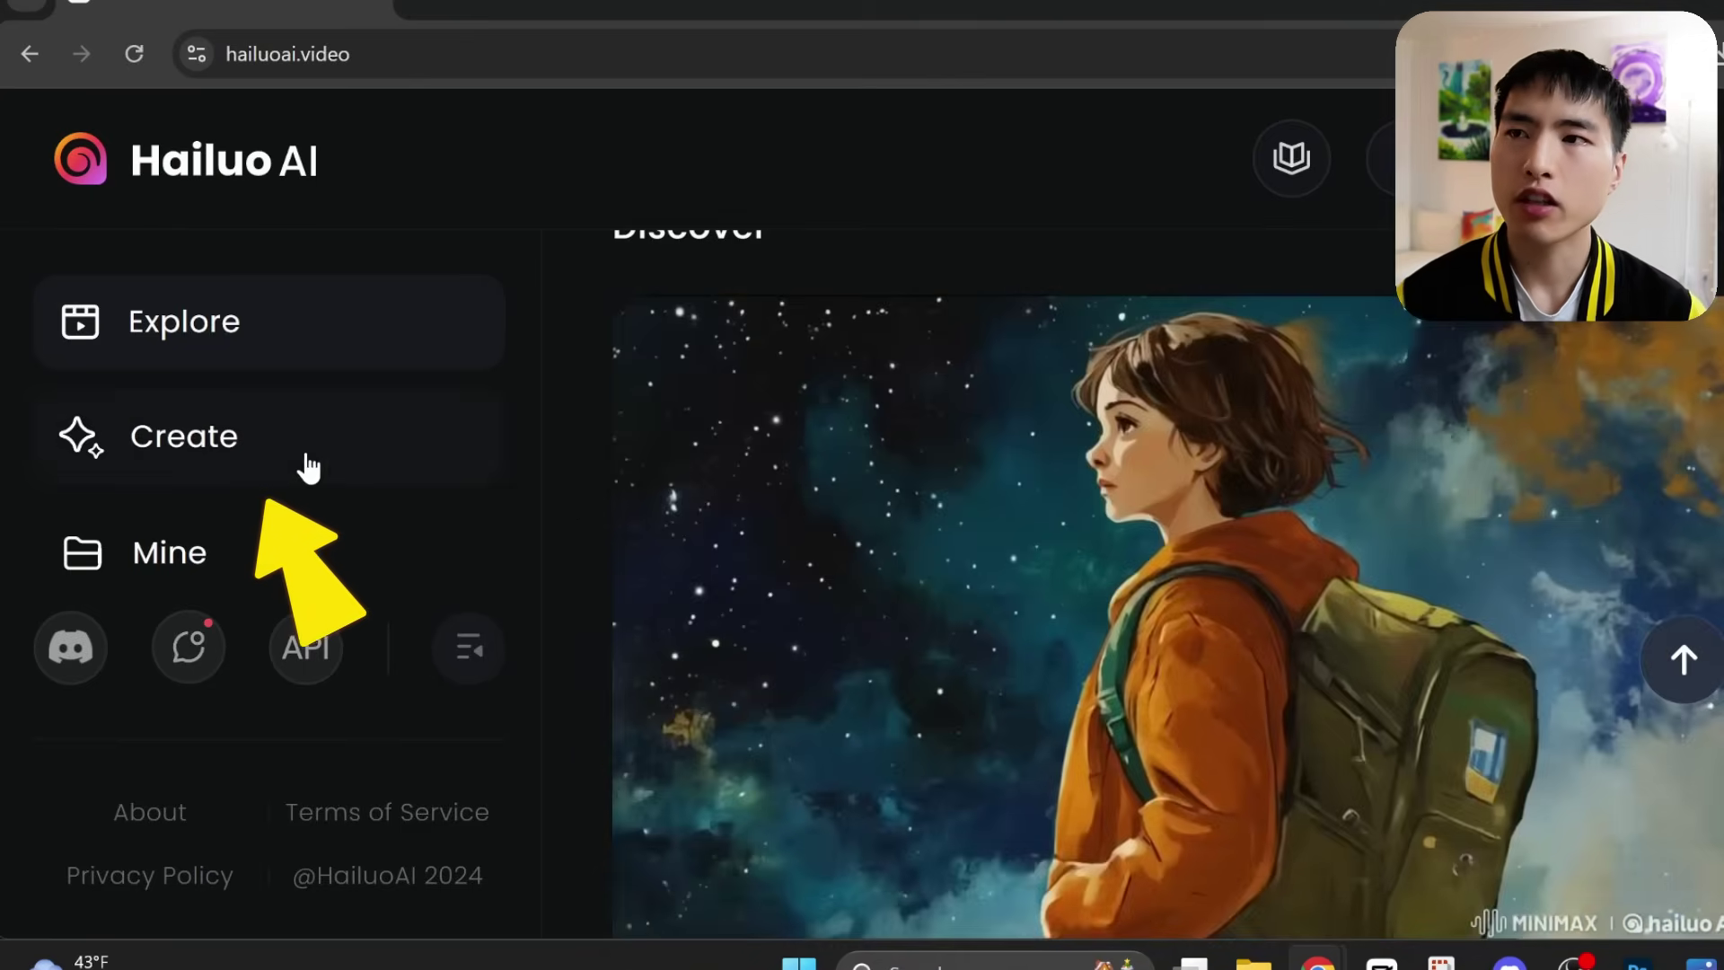
On Hailuo AI's create page, upload outlaw.png from Explorer as the starting frame.
left_click(308, 466)
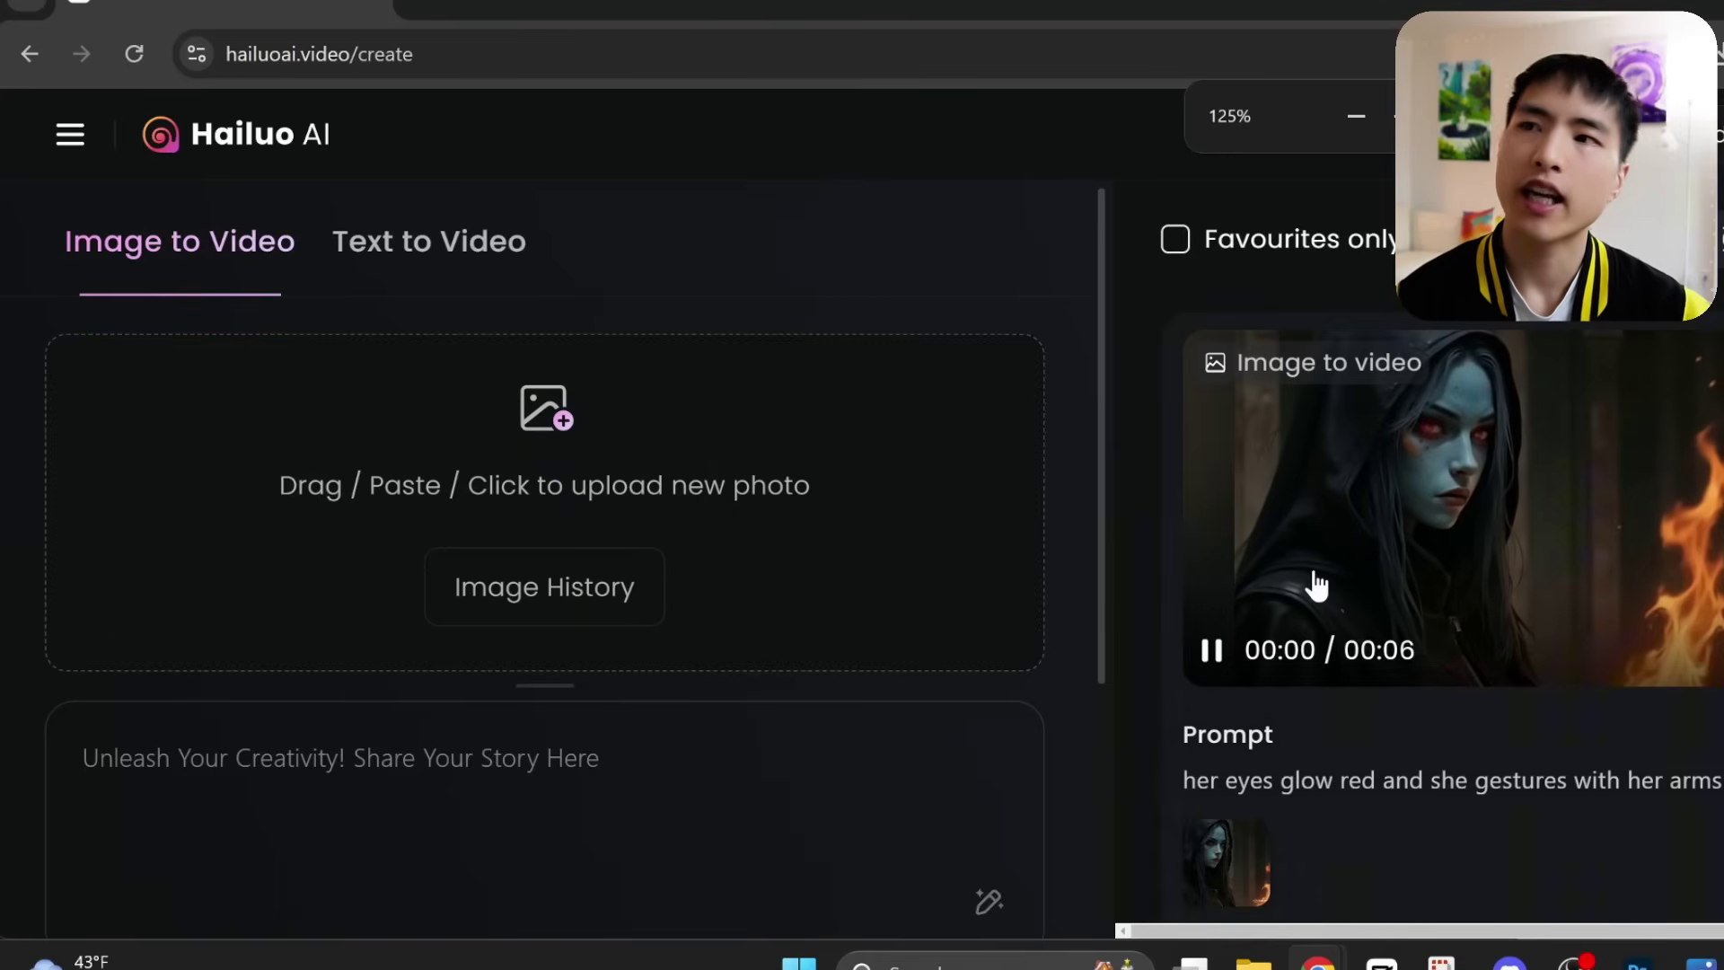
key("alt+Tab")
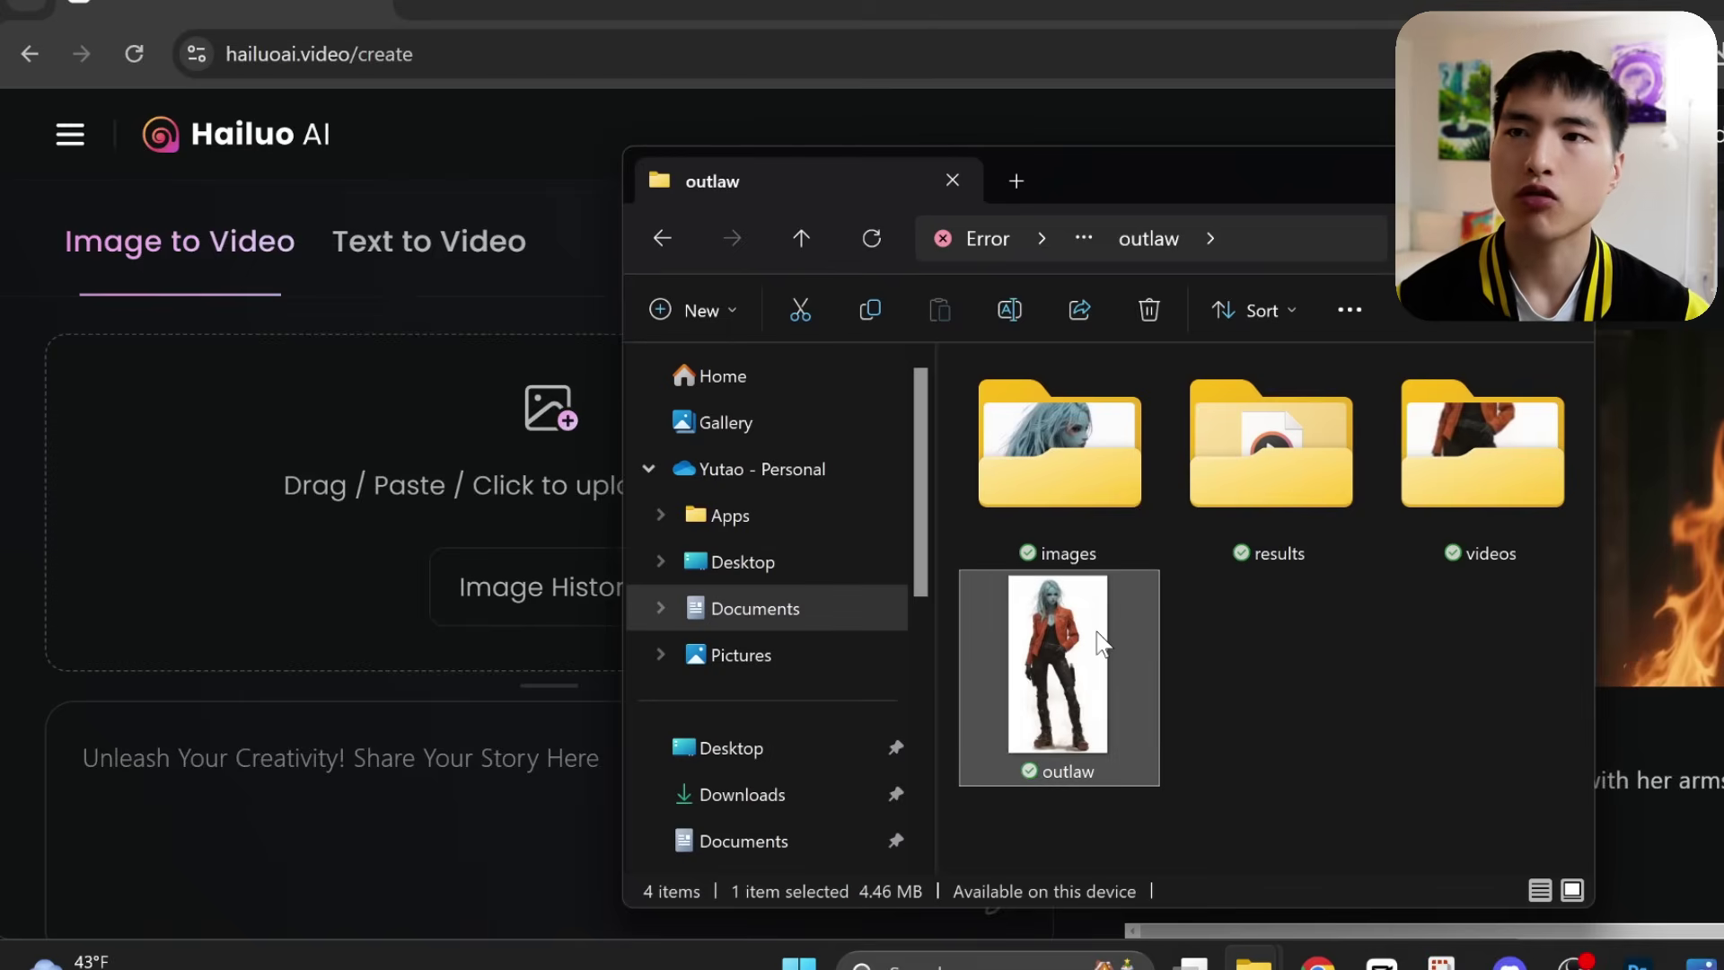
left_click_drag(1103, 643, 417, 438)
Enter the prompt 'she turns and walks to the side' and keep the I2V-01-live model.
left_click(751, 647)
type("she turns")
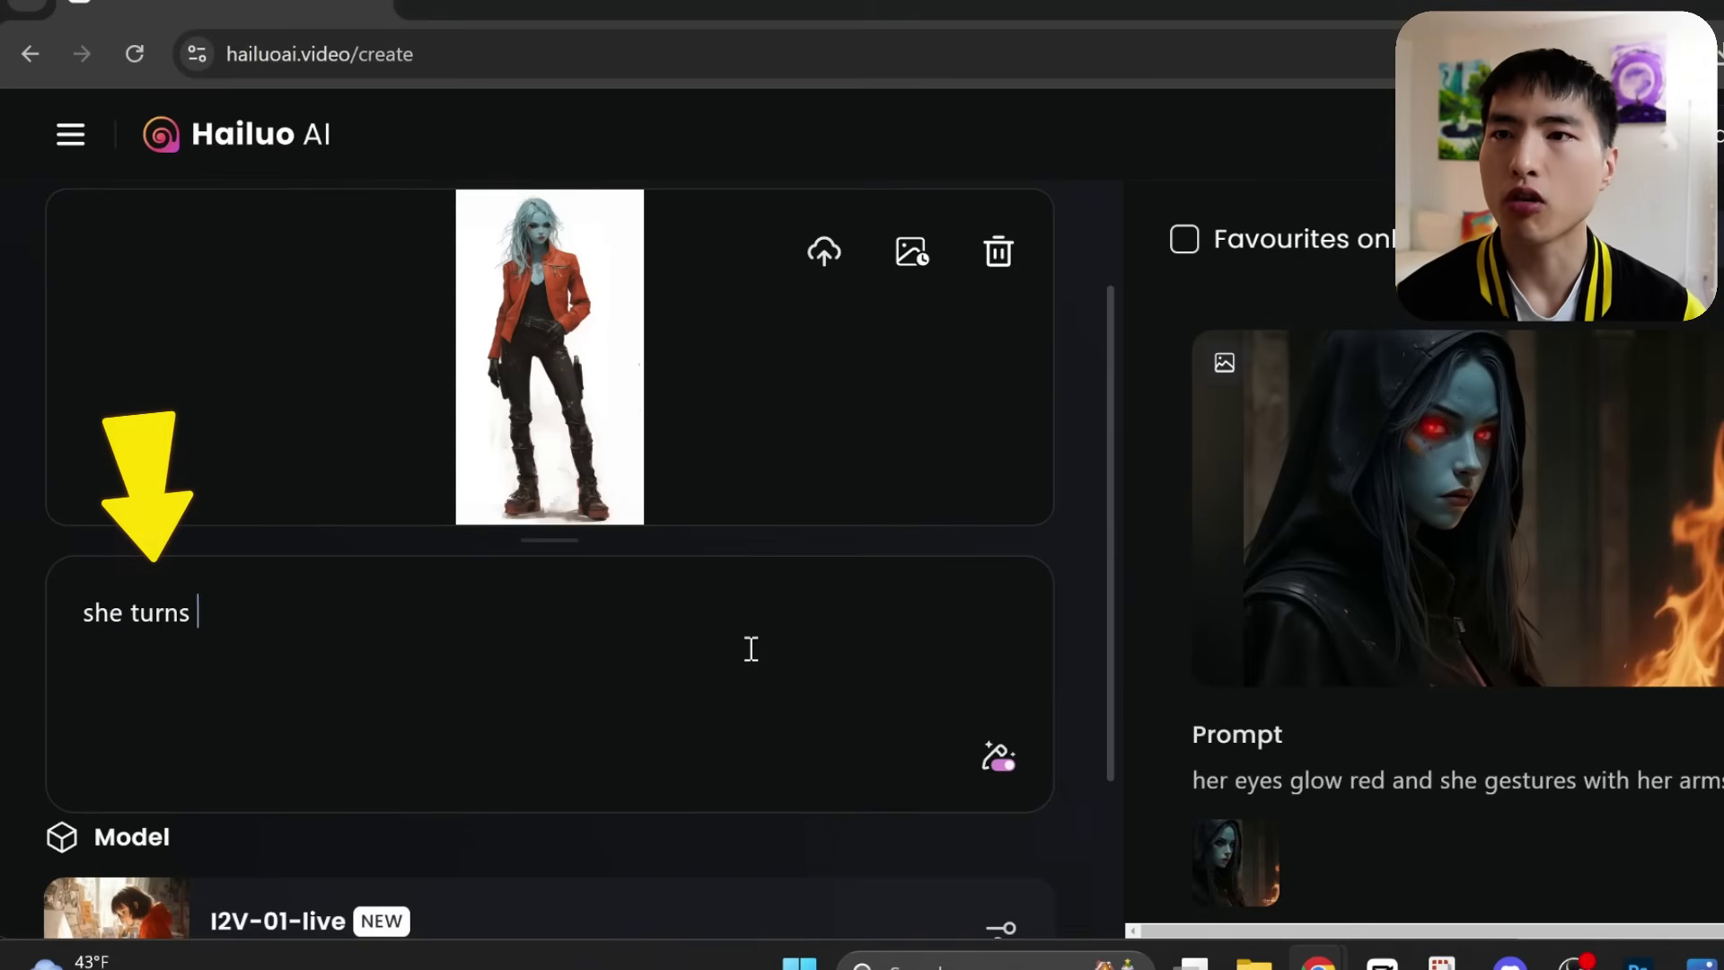
type(" and walks to the side")
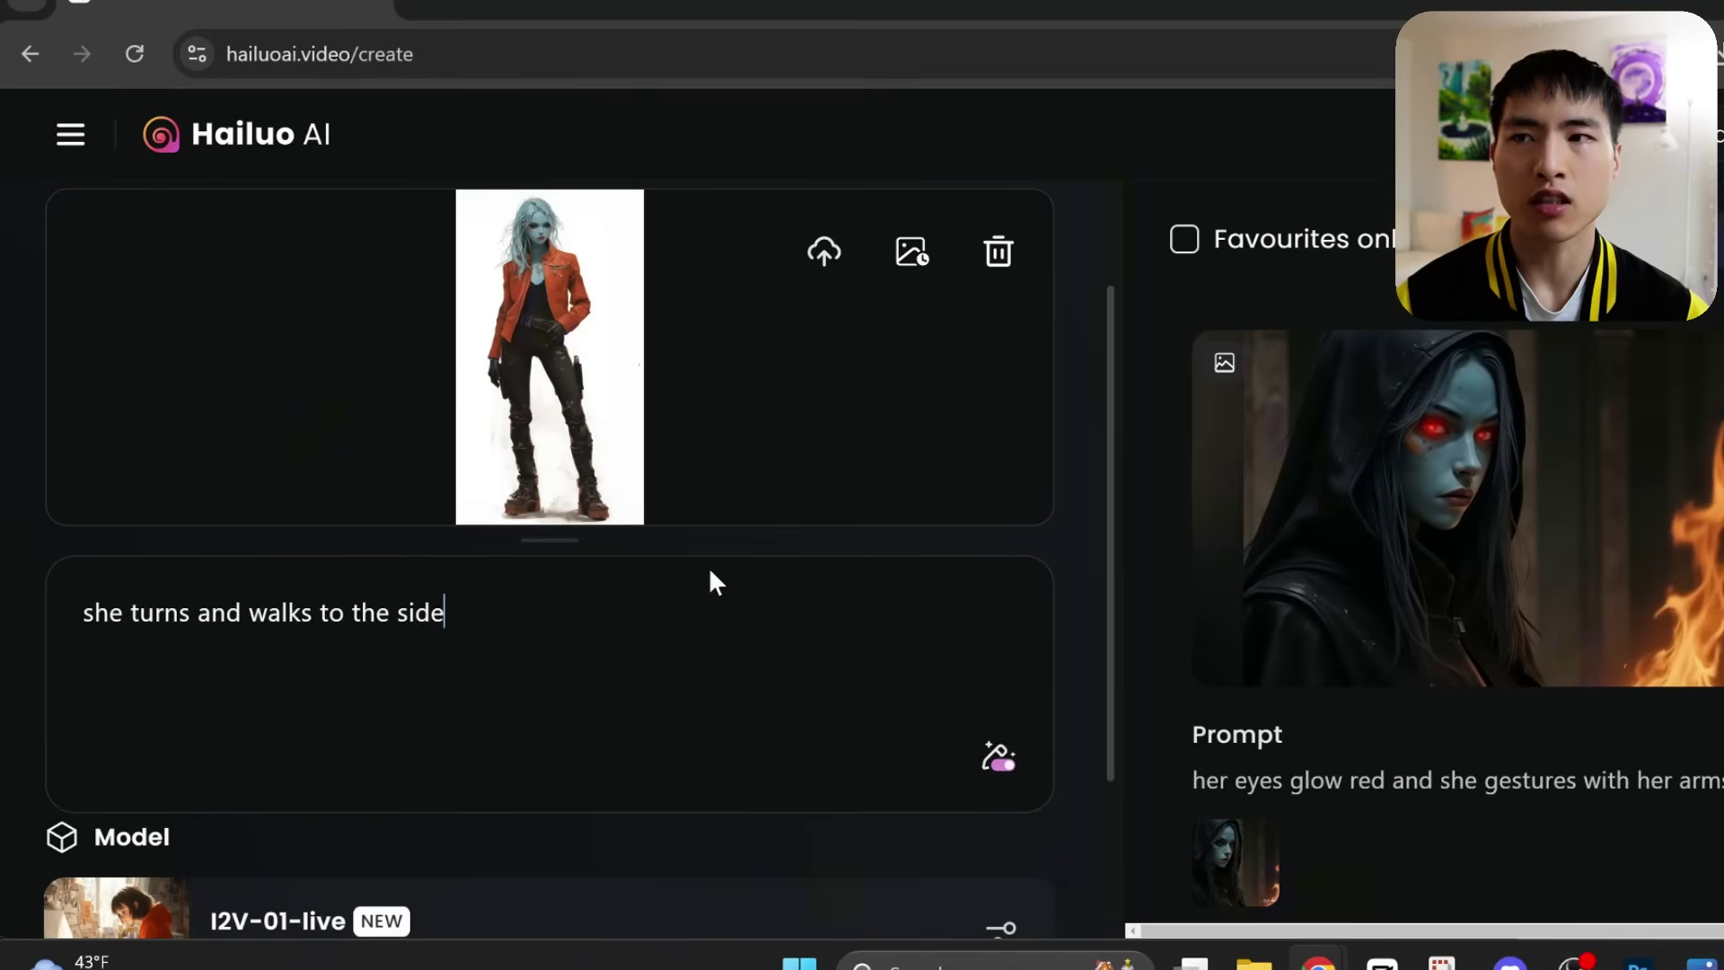
scroll(710, 571, "down", 3)
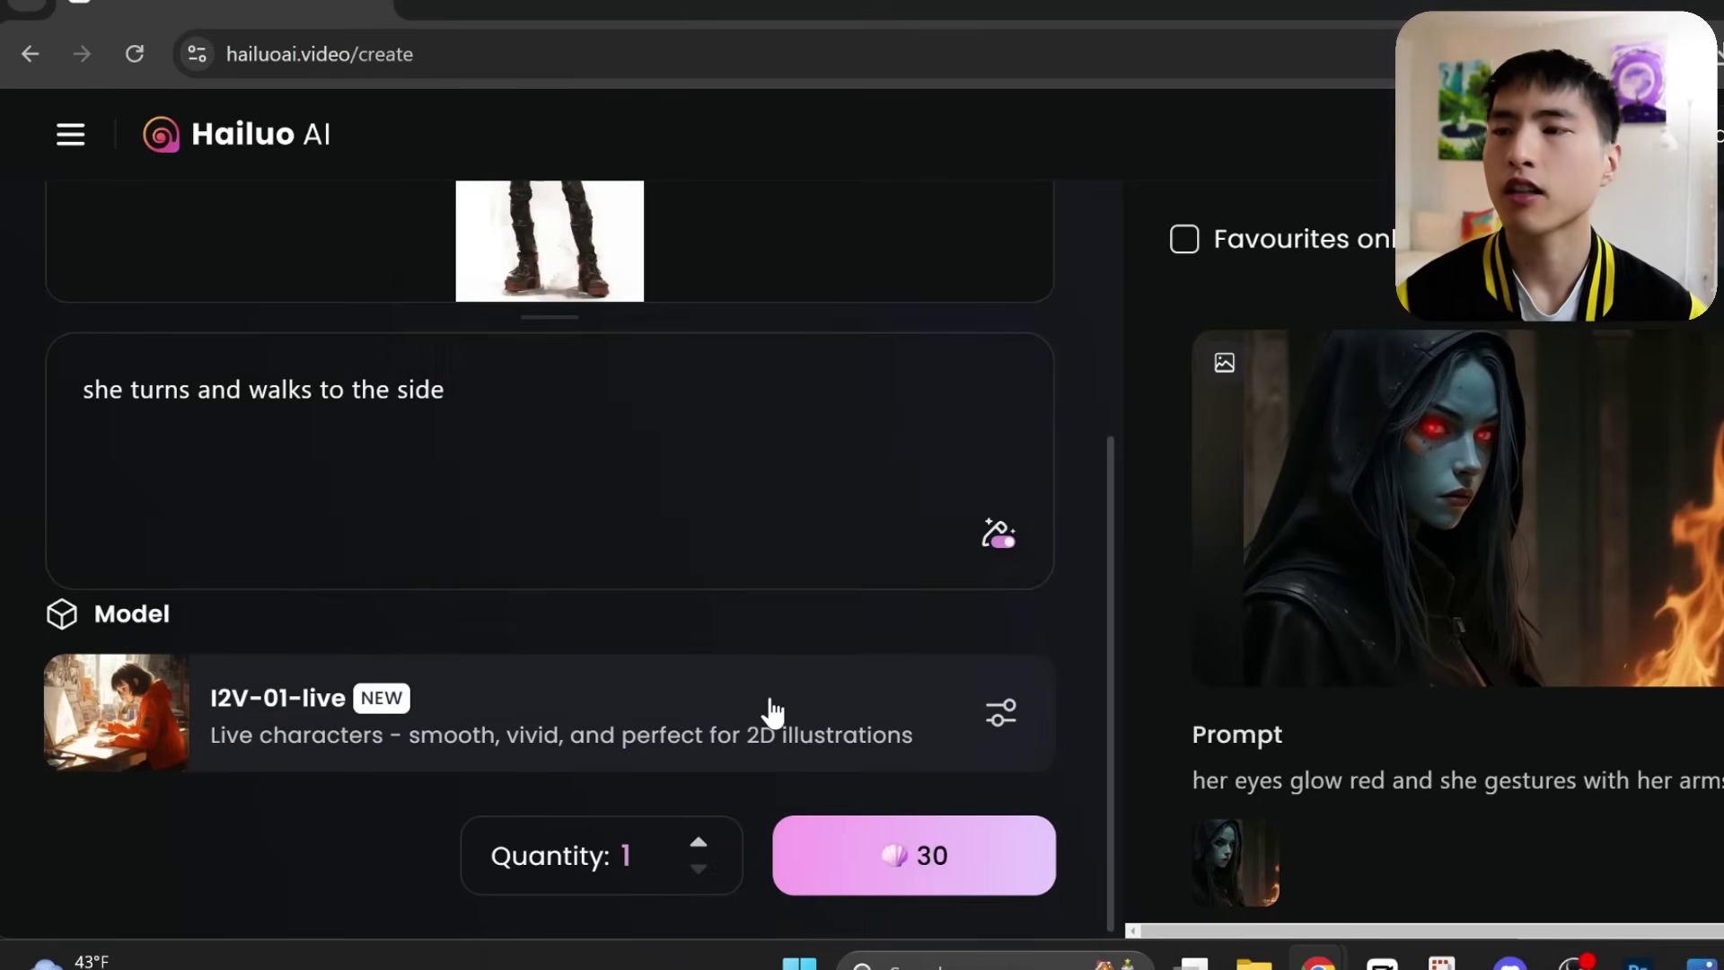
left_click(774, 714)
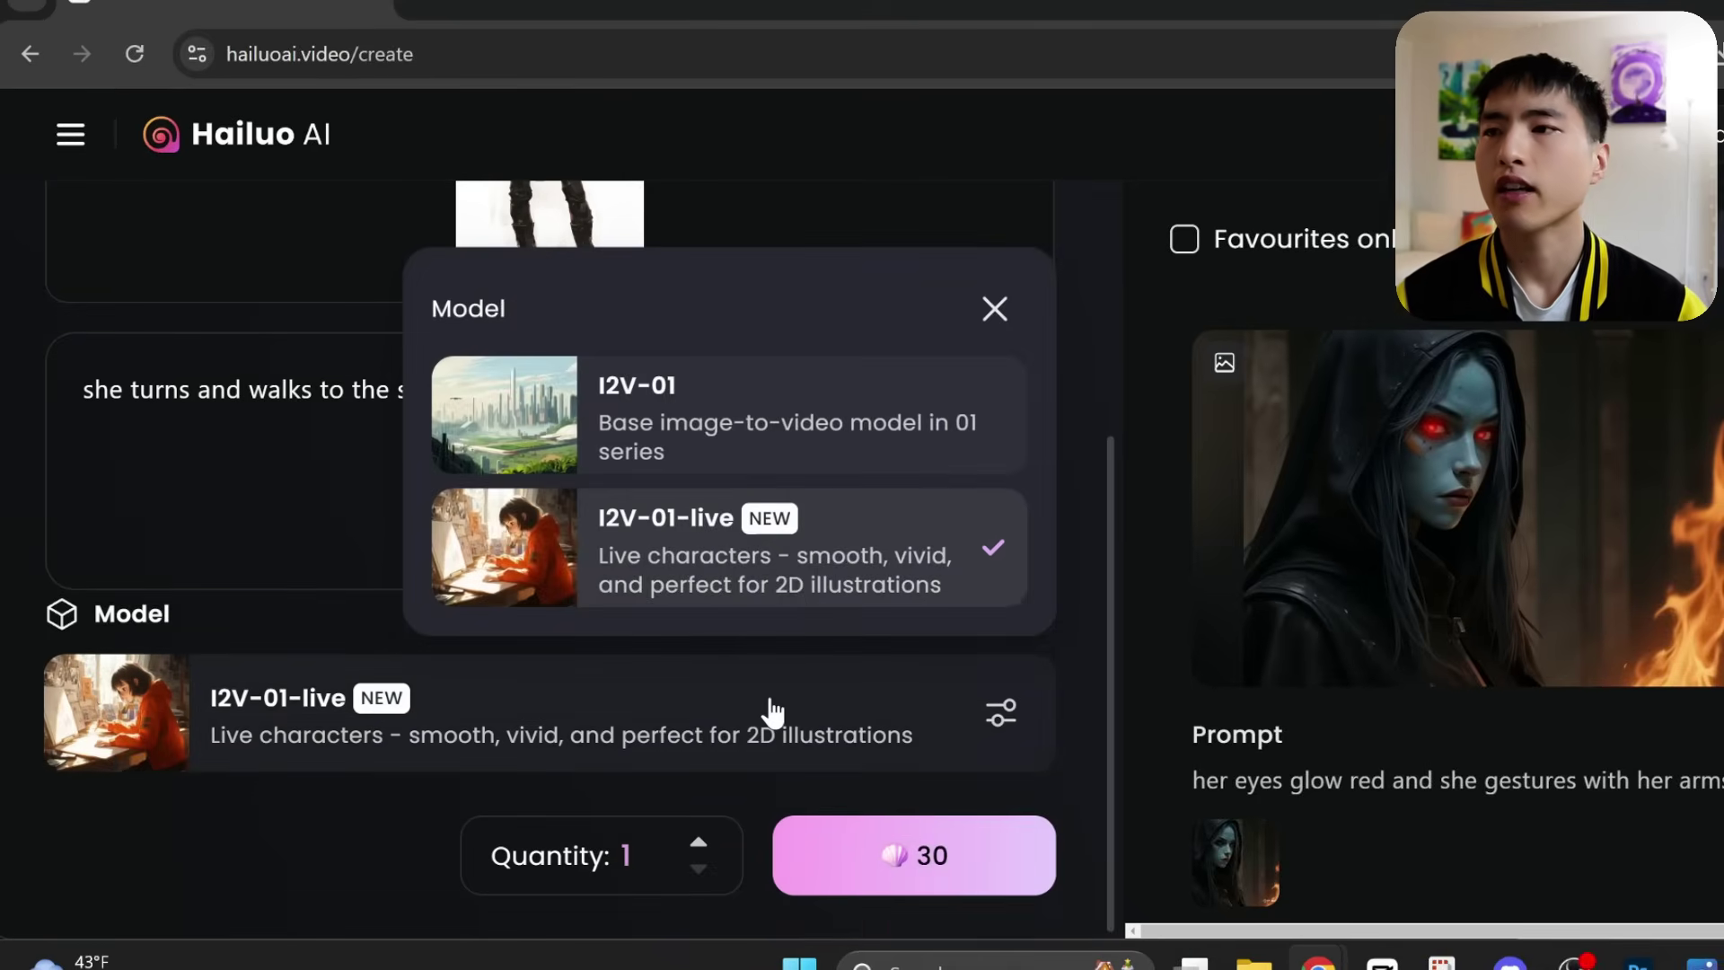
left_click(696, 595)
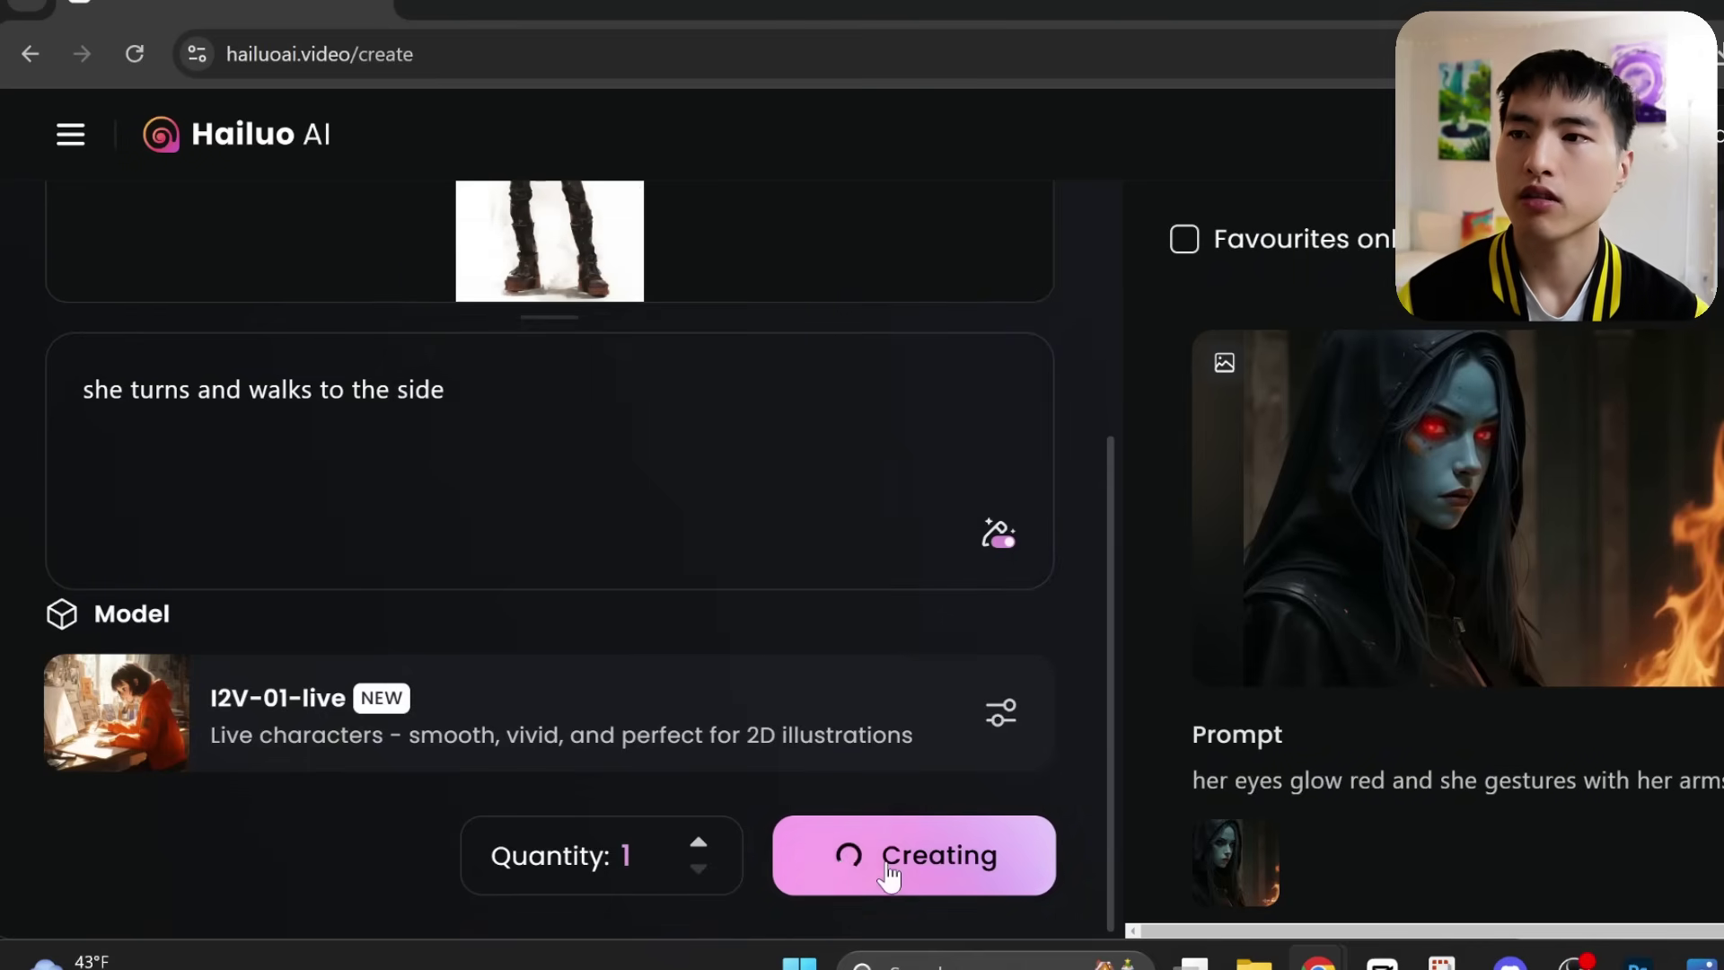
Zoom the browser out to watch for the finished turn-and-walk clip in the results feed.
key("ctrl+minus")
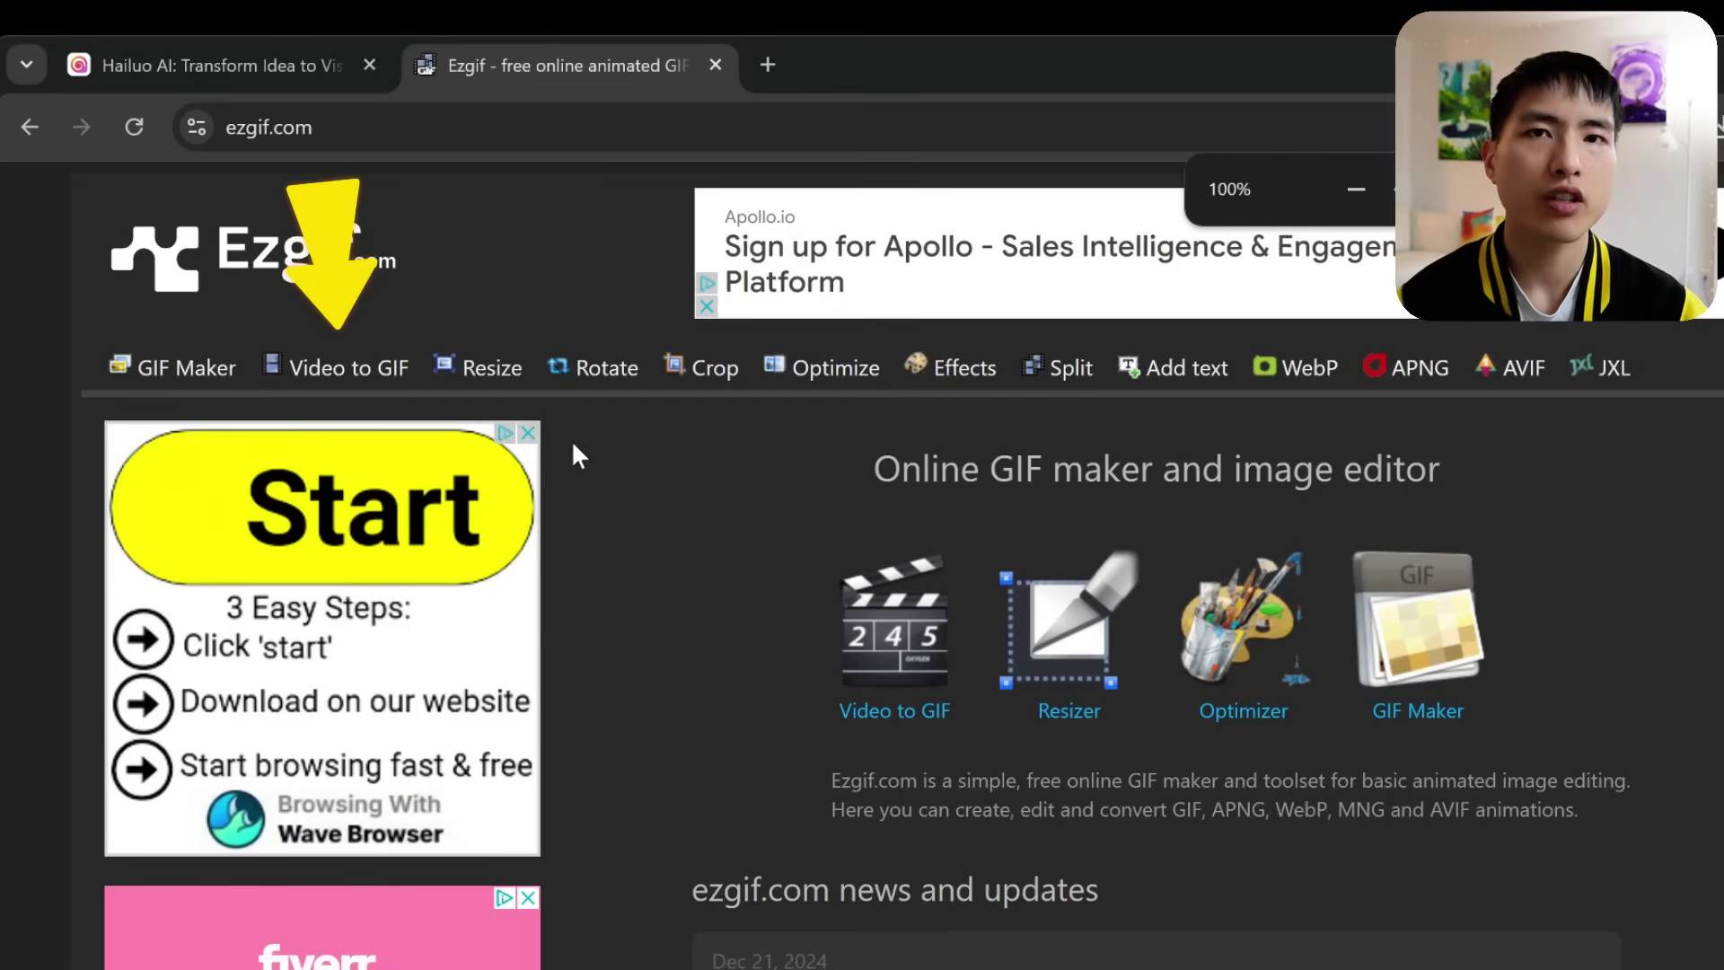
Convert turn2.mp4 into PNG frames with Ezgif's Video to PNG tool.
left_click(378, 376)
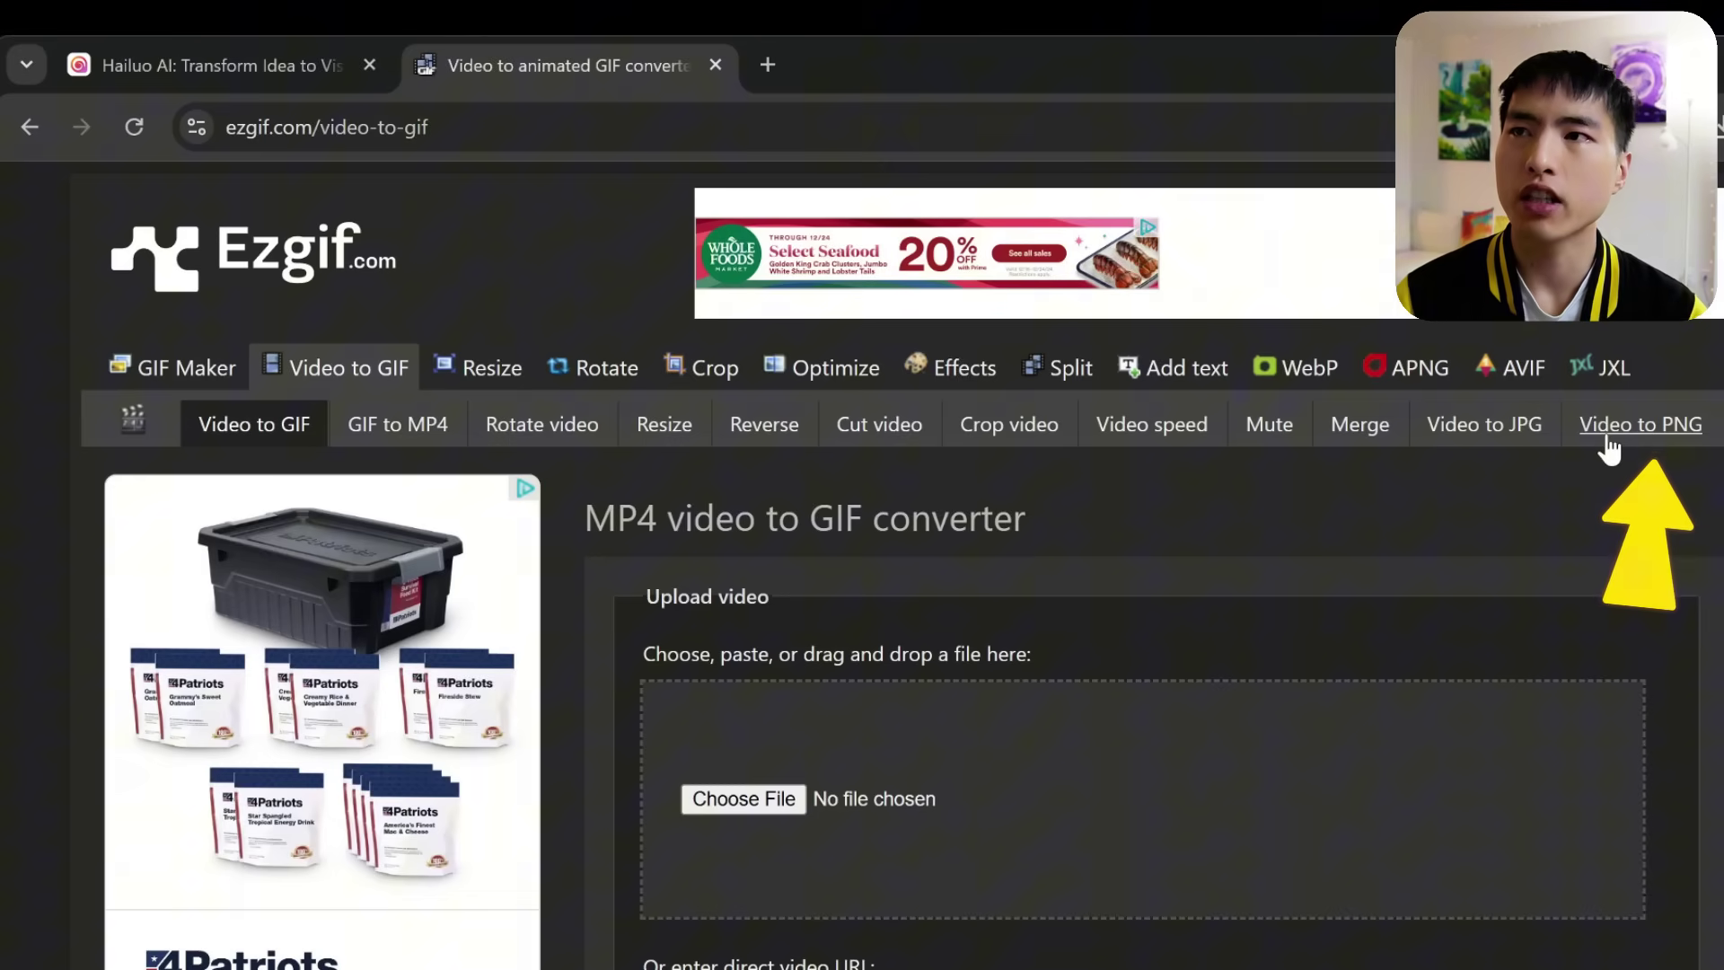
left_click(1607, 438)
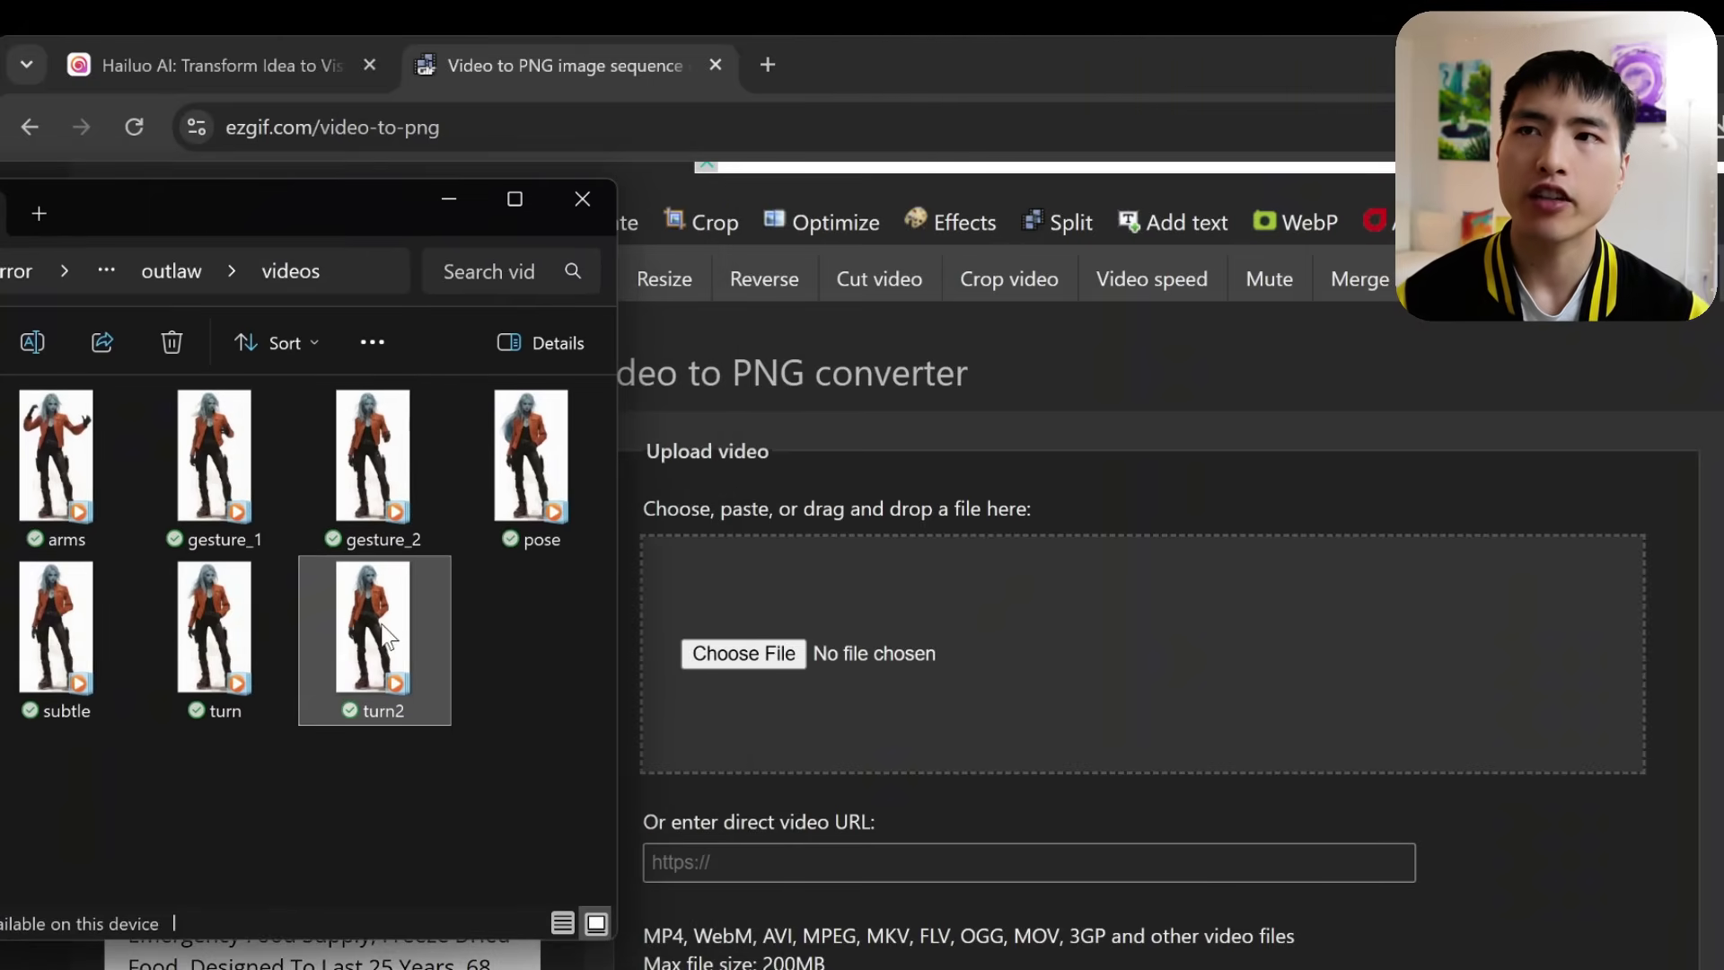
left_click_drag(386, 636, 850, 615)
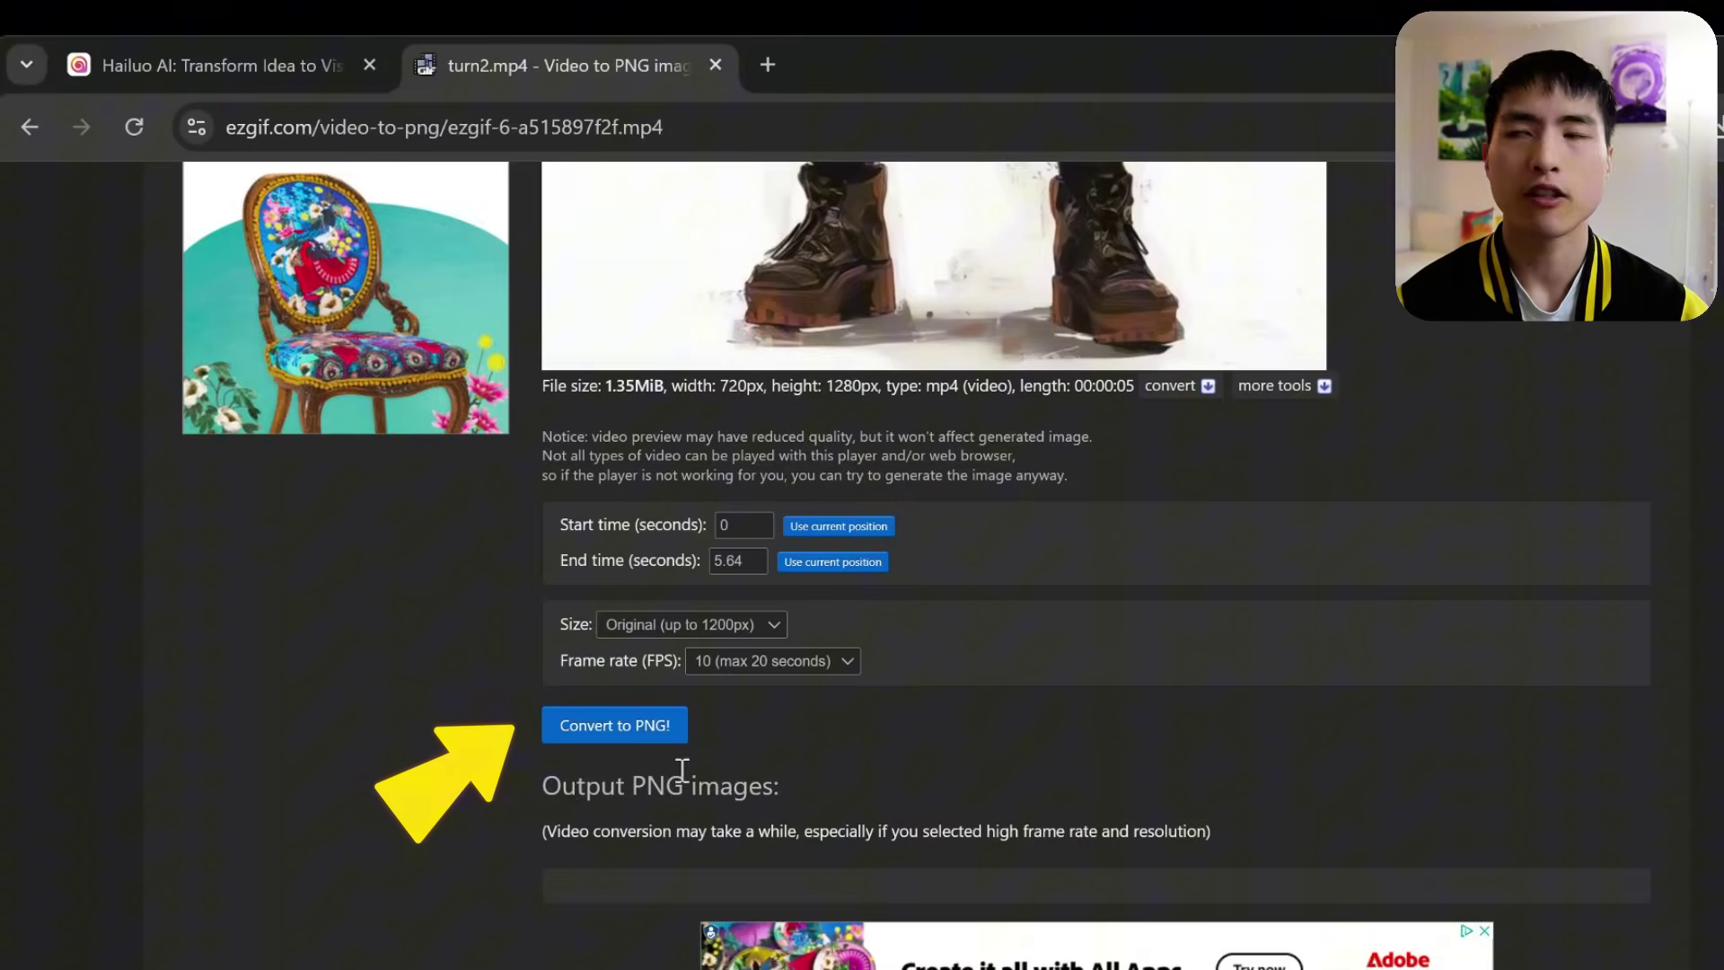
left_click(614, 725)
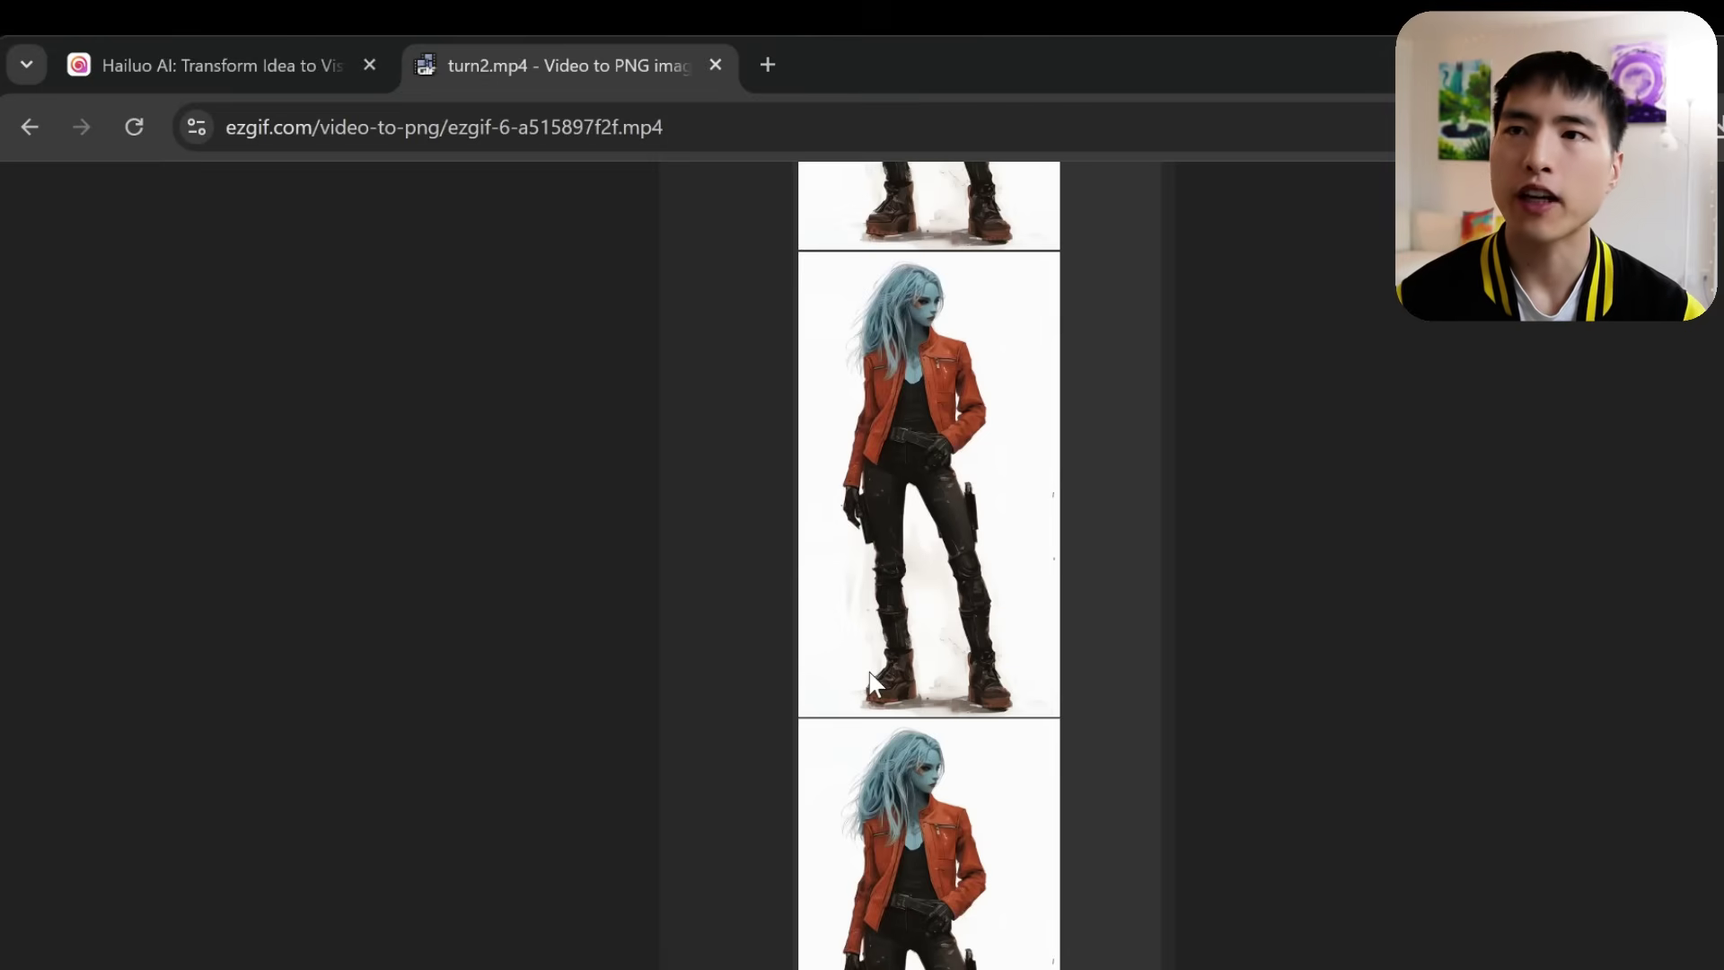
Scroll through the extracted frames and bring up the save options for a chosen frame.
scroll(869, 672, "down", 3)
scroll(869, 671, "down", 3)
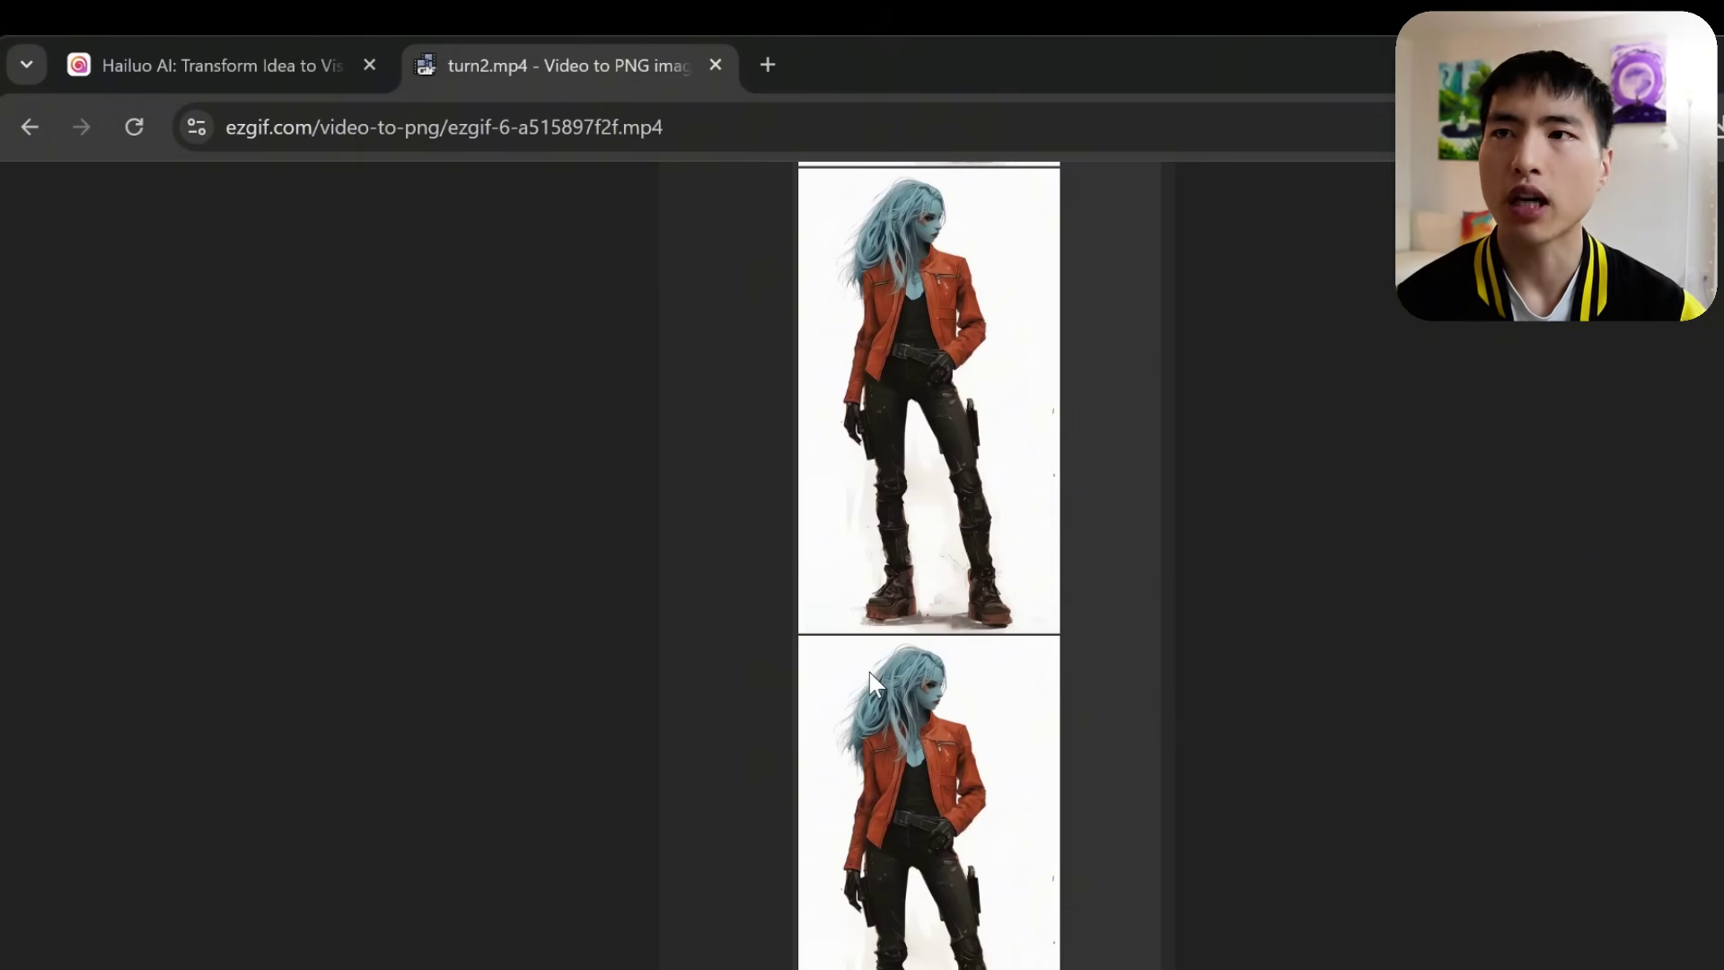
scroll(998, 553, "down", 3)
right_click(1000, 423)
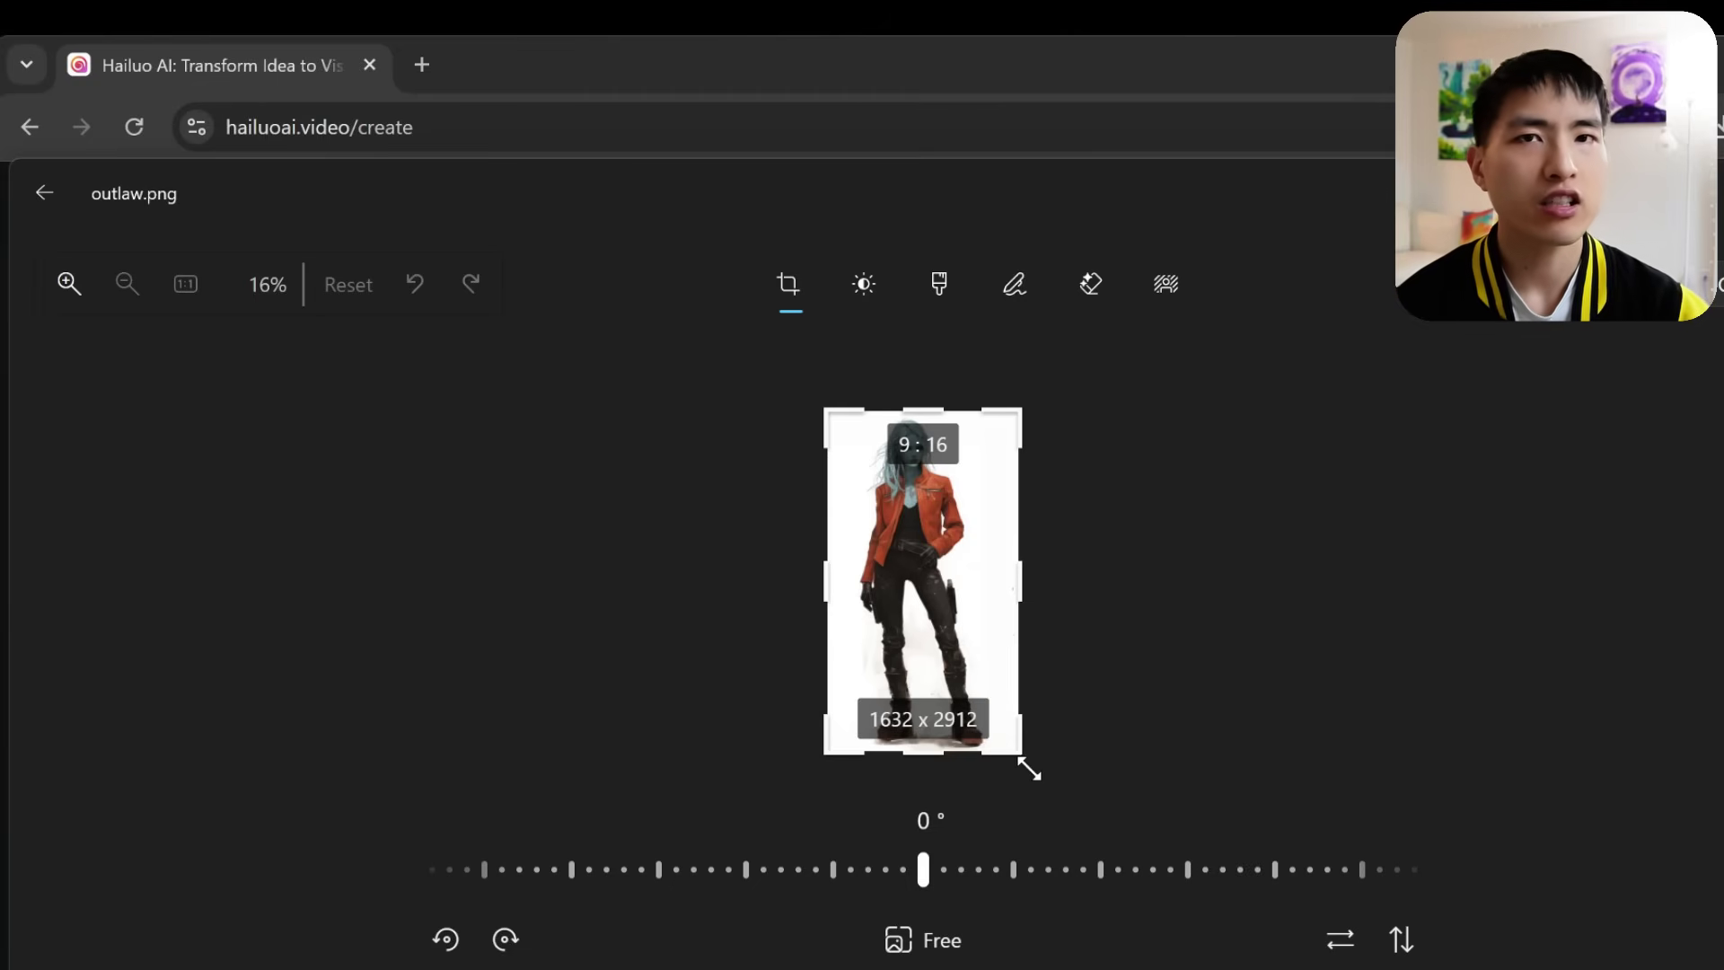
Tighten the crop on outlaw.png to her head and shoulders, about 1120 x 847.
left_click_drag(1030, 769, 988, 501)
left_click_drag(719, 764, 763, 686)
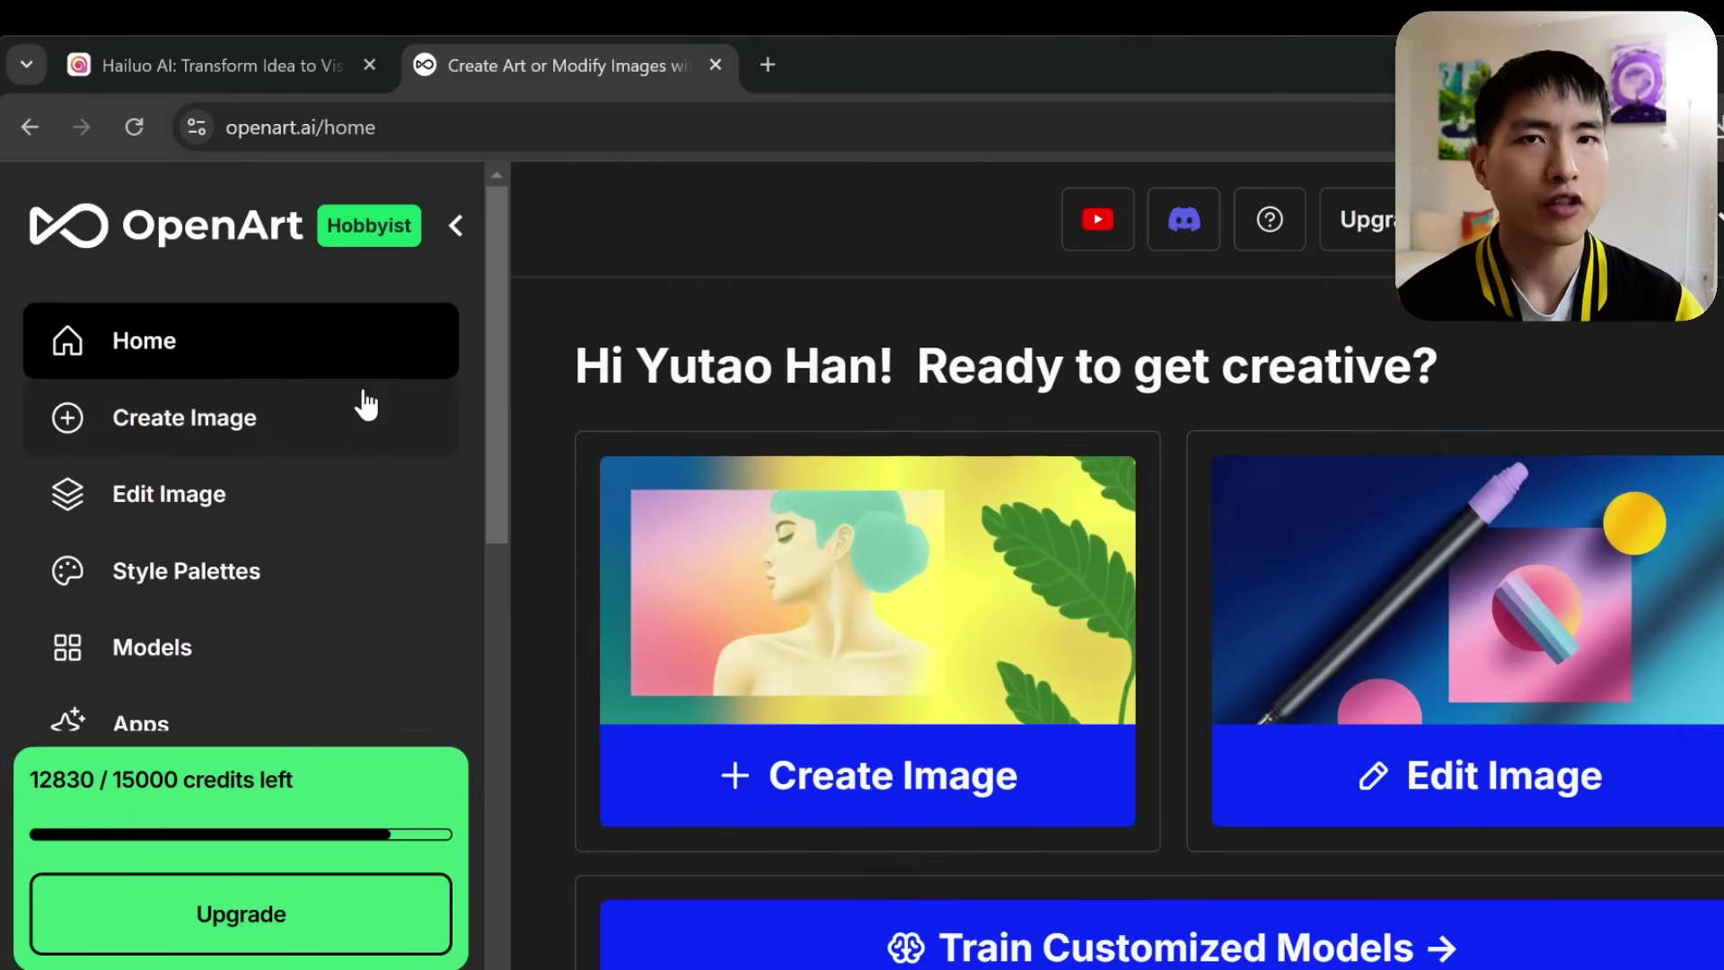
Start training a new custom OpenArt model of type Character.
scroll(365, 406, "down", 2)
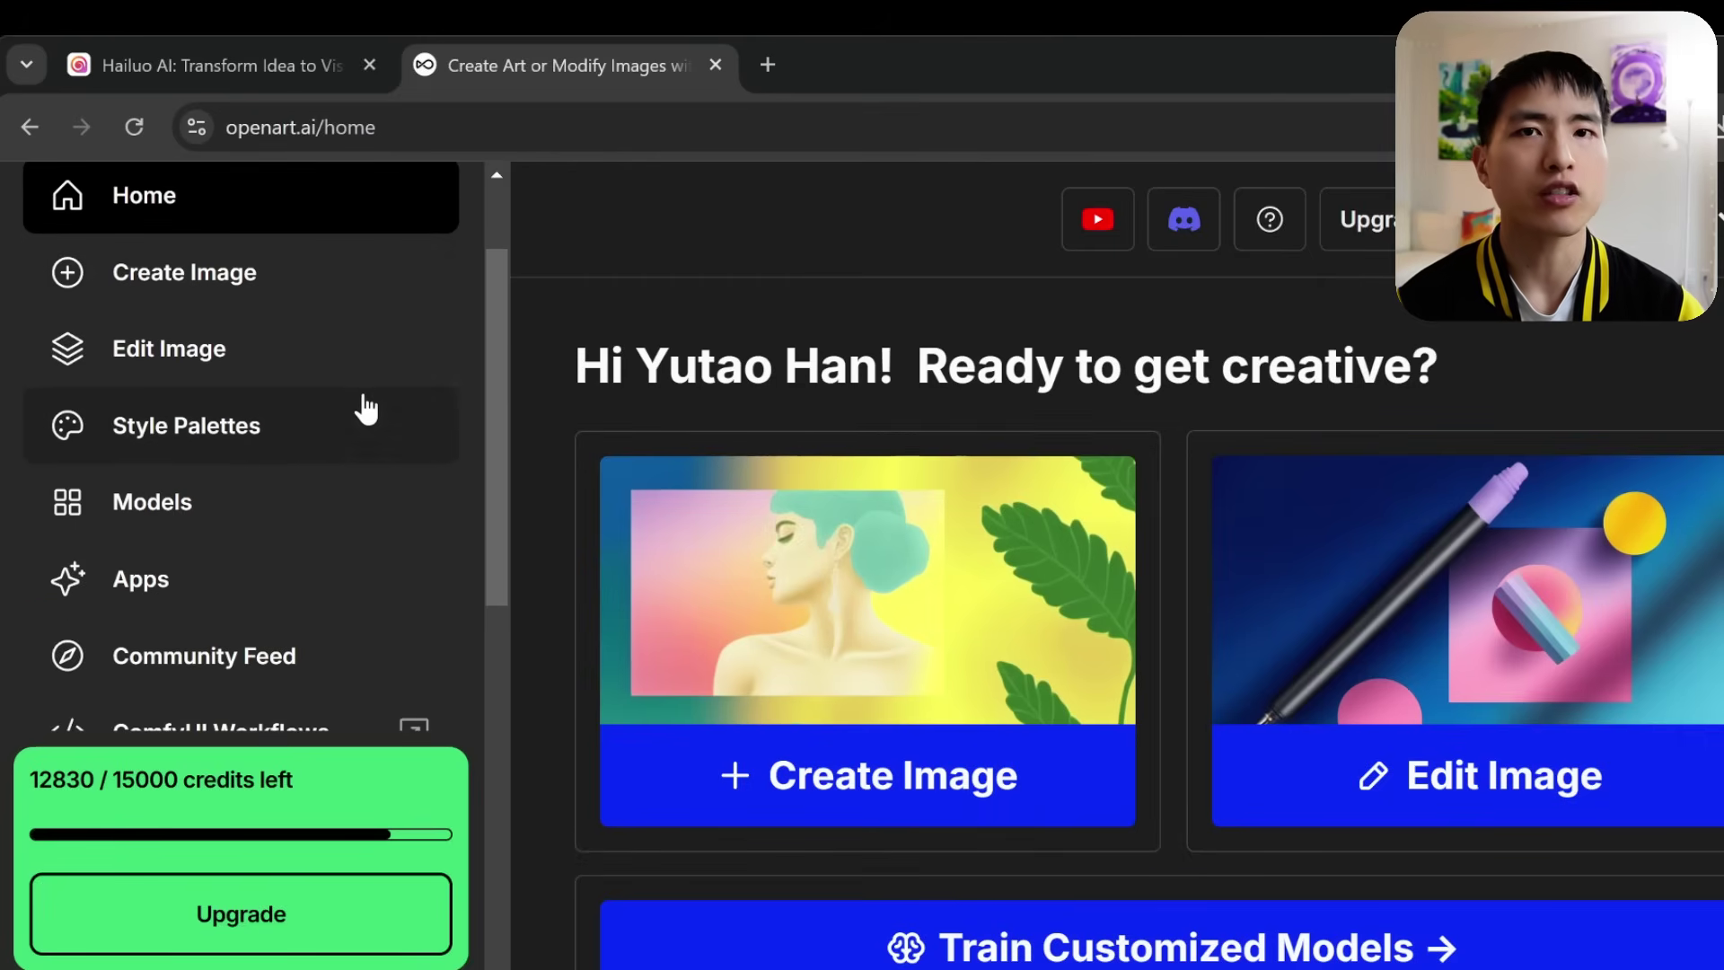
left_click(299, 503)
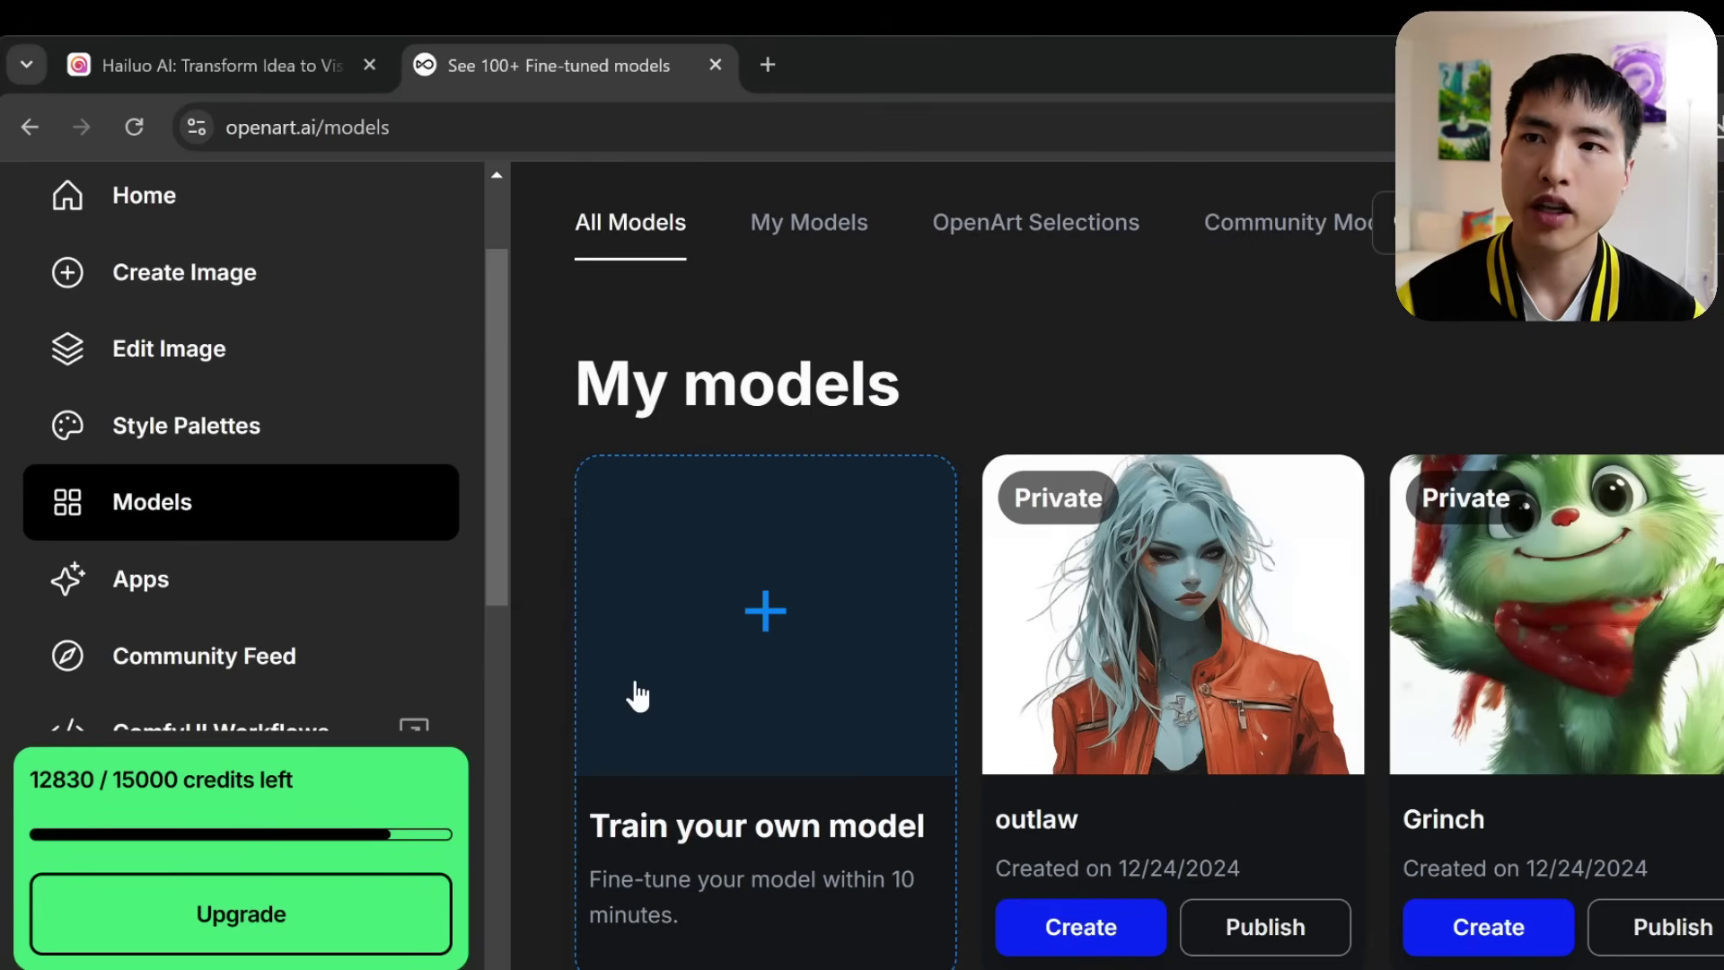
left_click(638, 696)
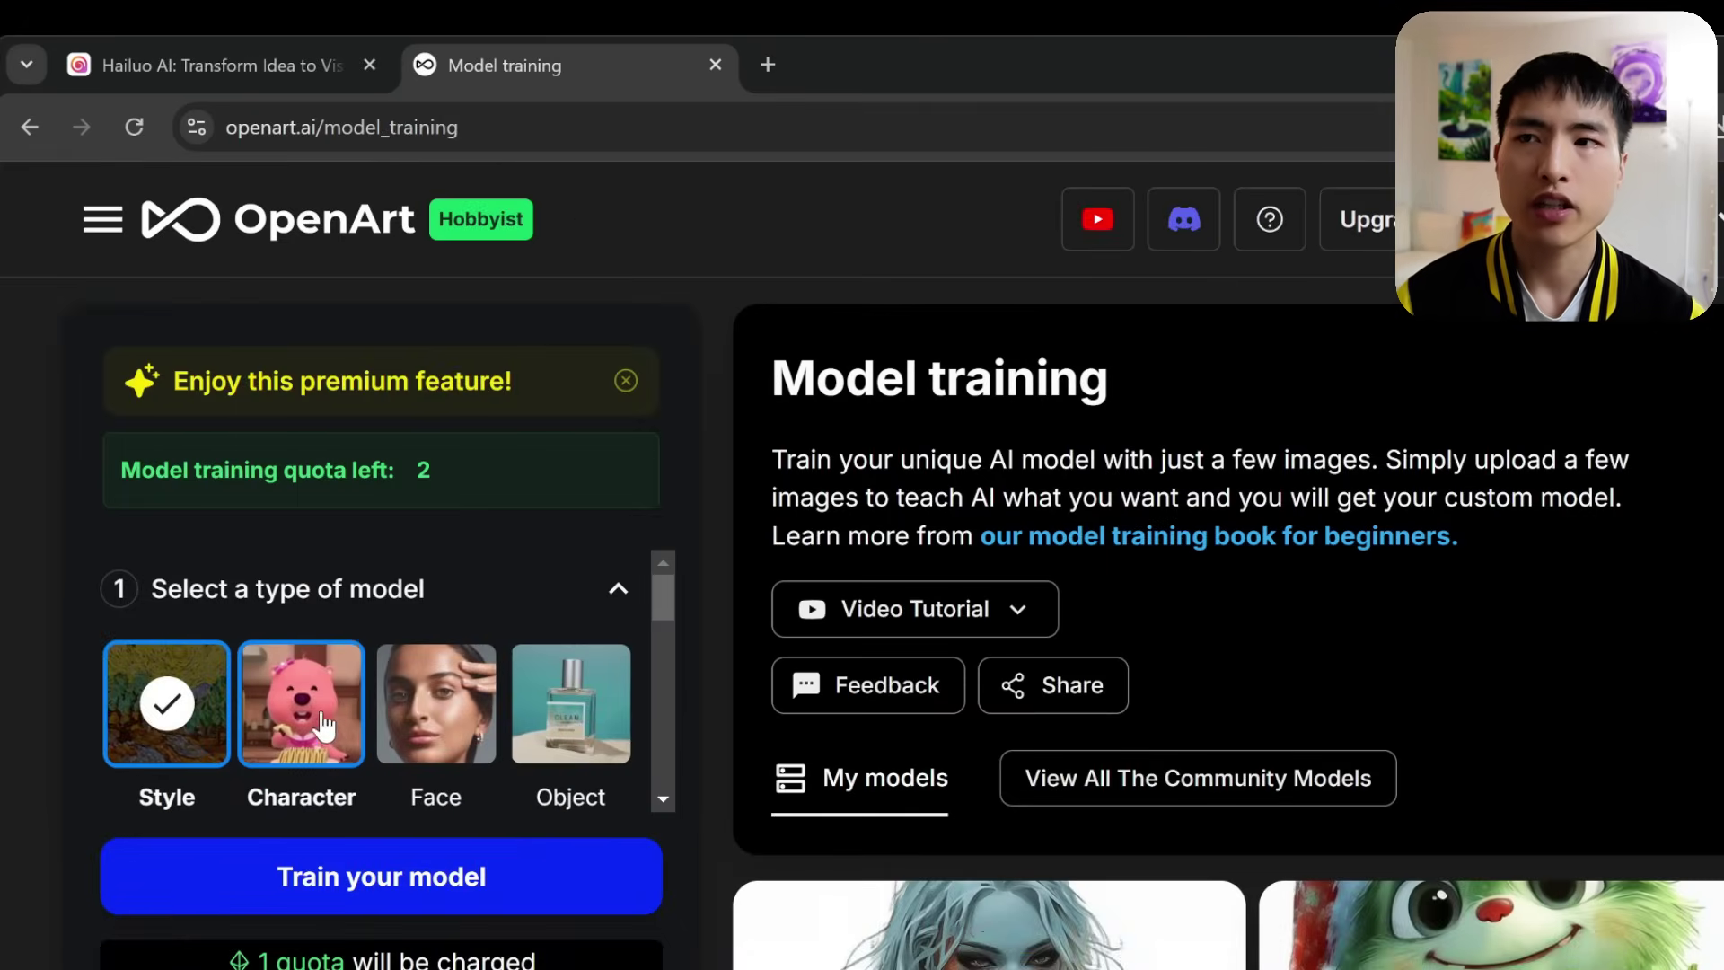
left_click(339, 687)
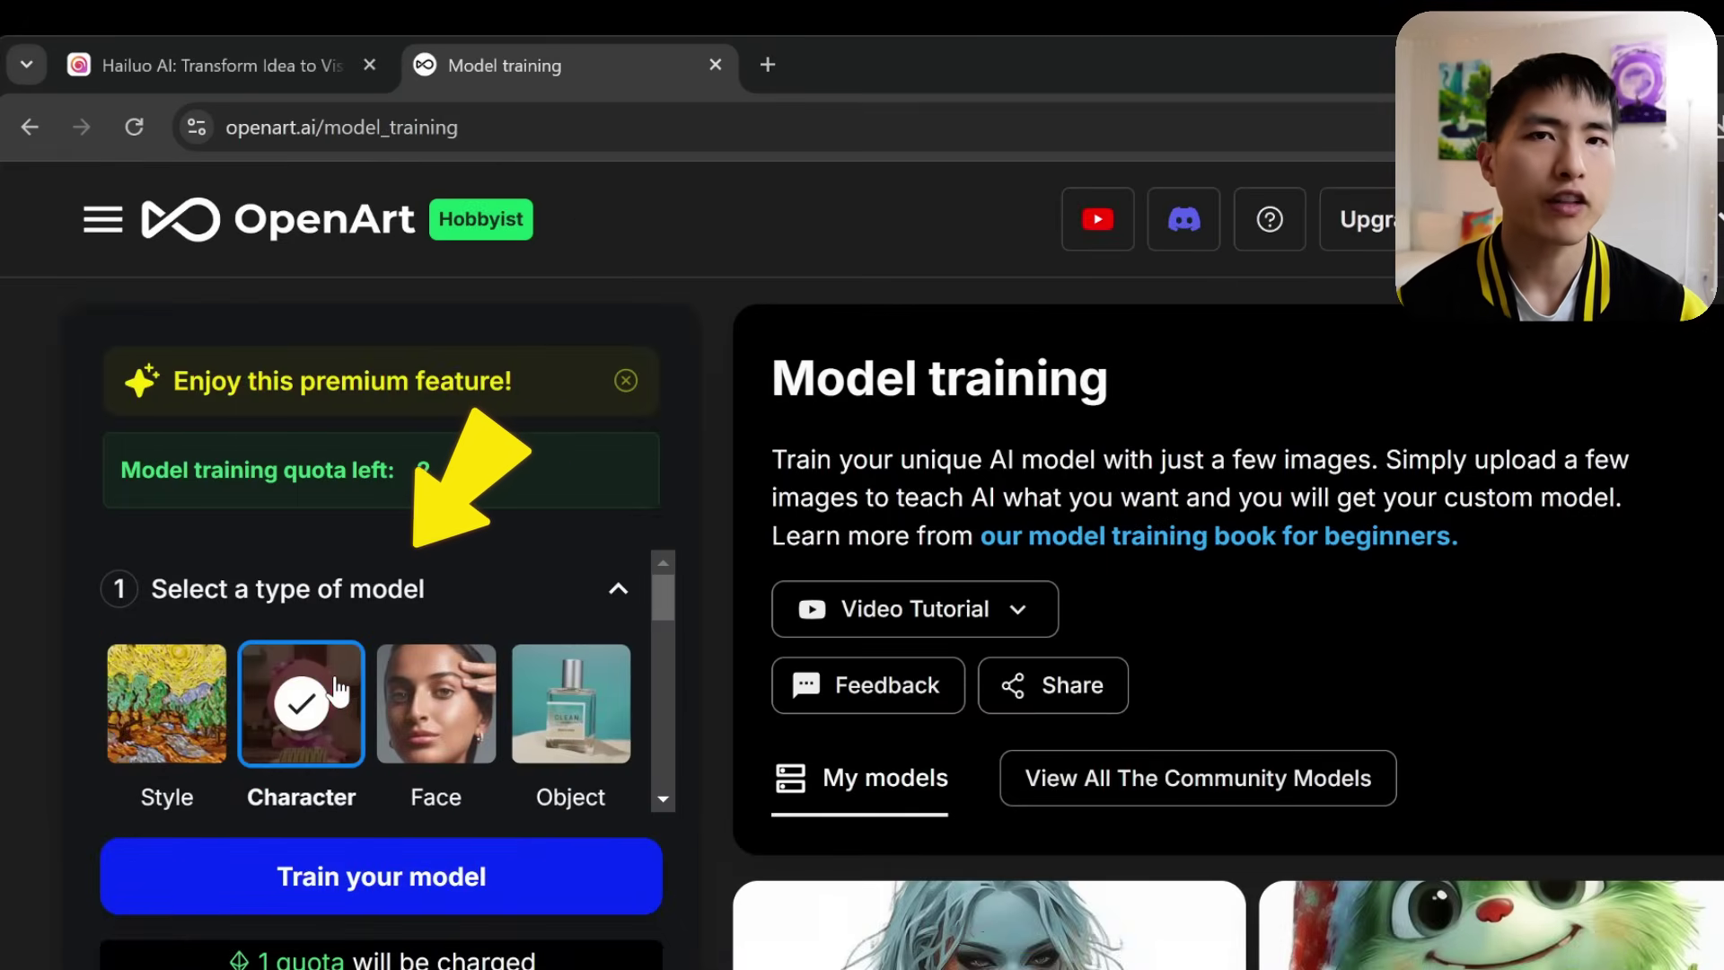
scroll(454, 569, "down", 5)
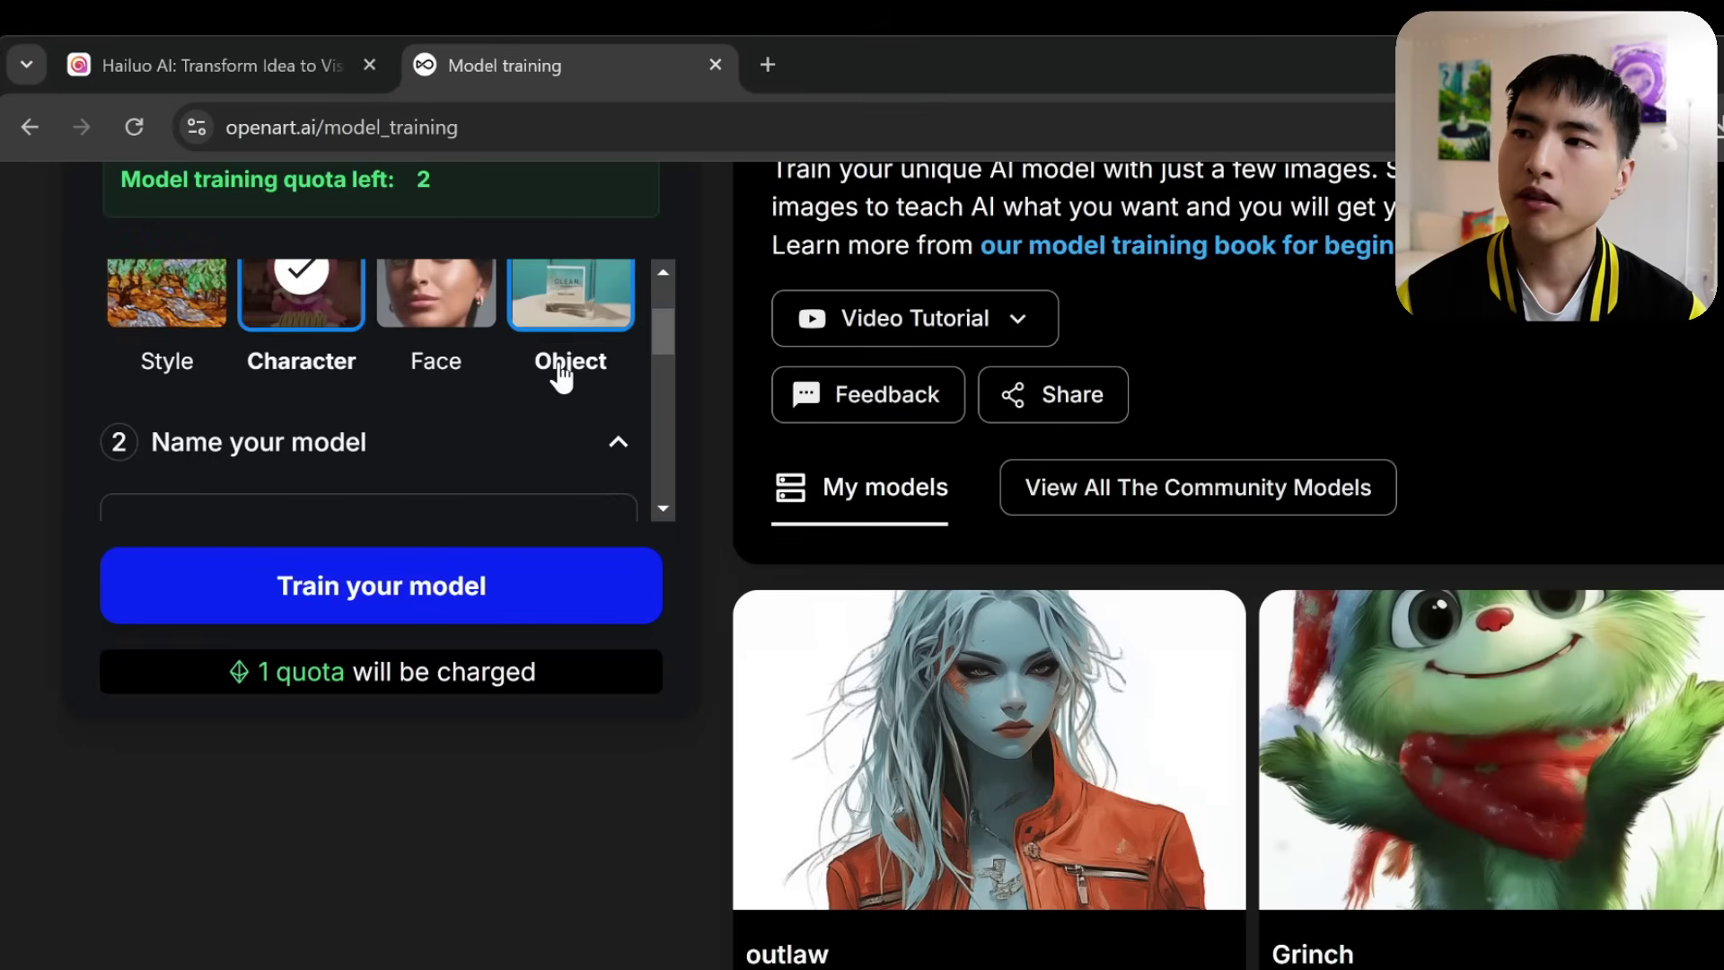
Name it FemaleVillain and describe it as 'illustration of a female character with light blue skin'.
left_click(523, 378)
type("FemaleVillain")
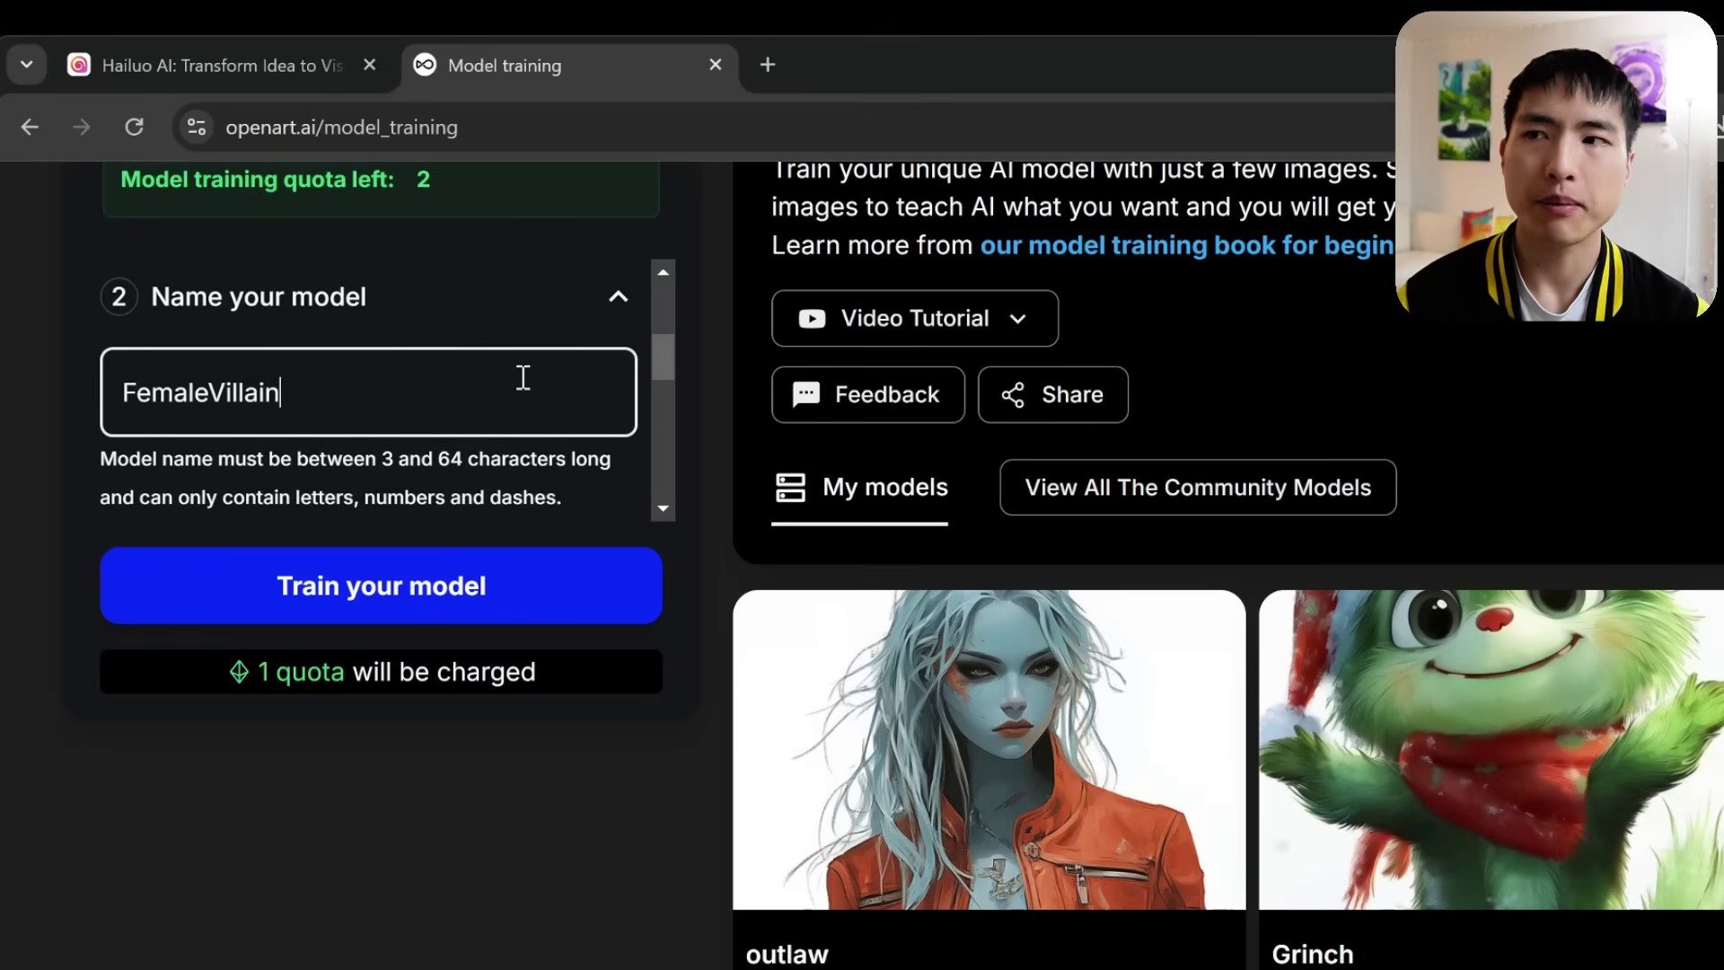
scroll(519, 379, "down", 3)
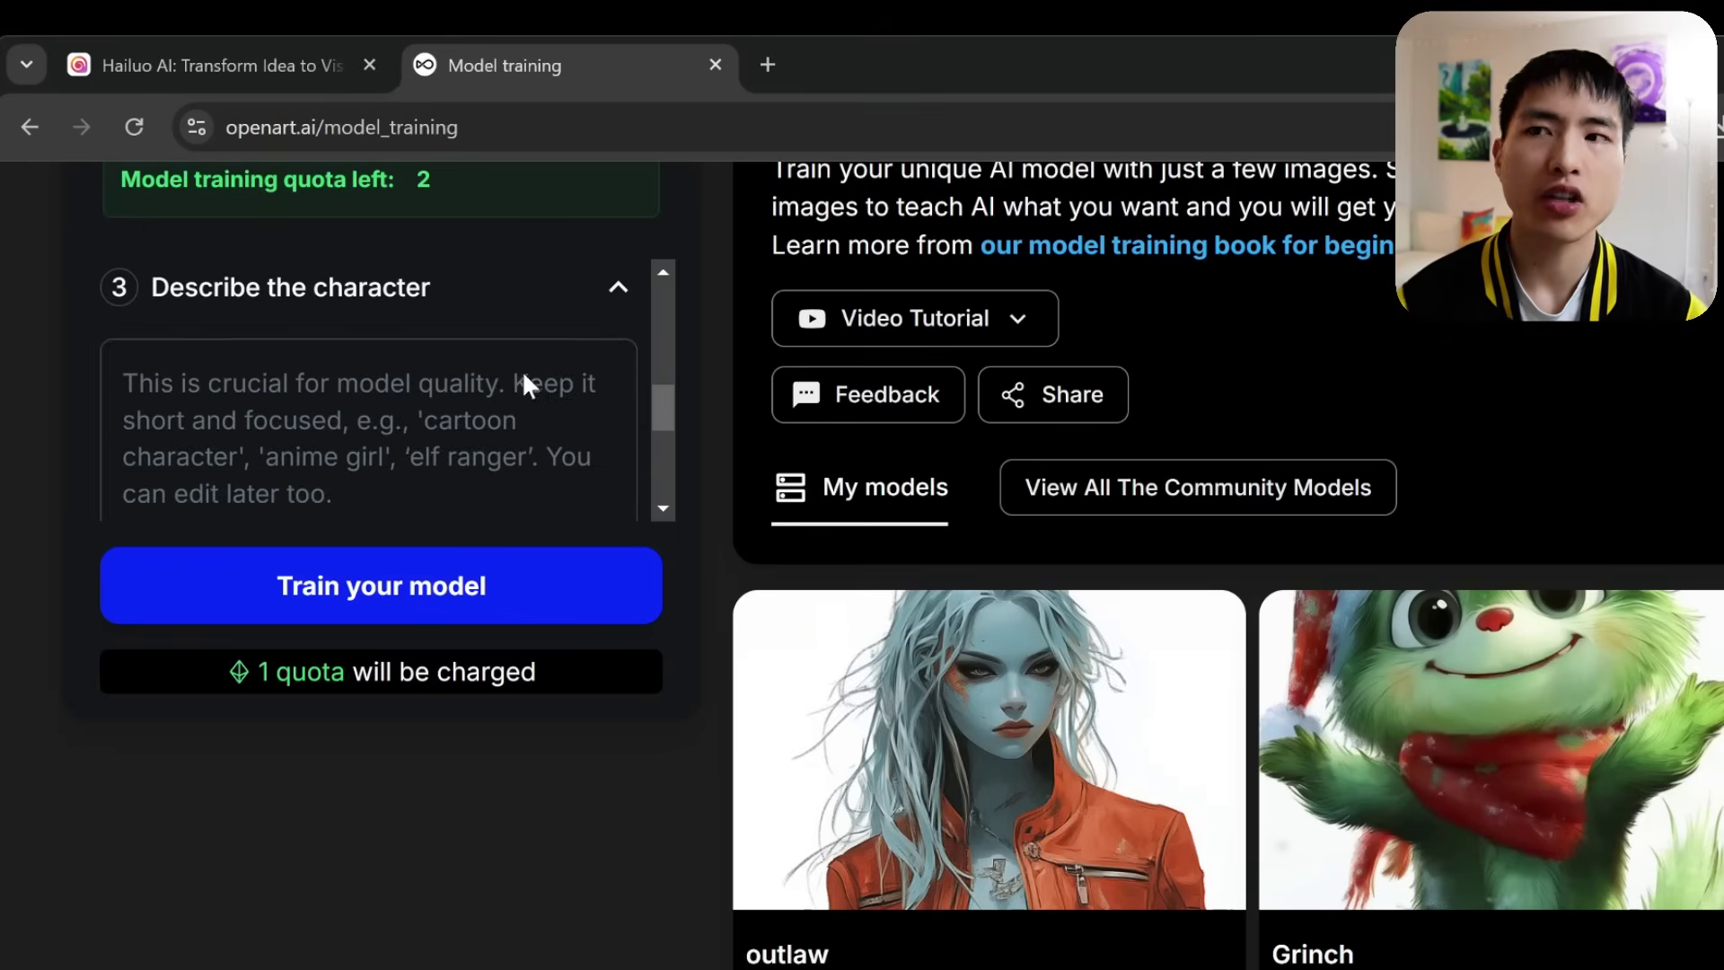
left_click(468, 399)
type("illustration of a female charac")
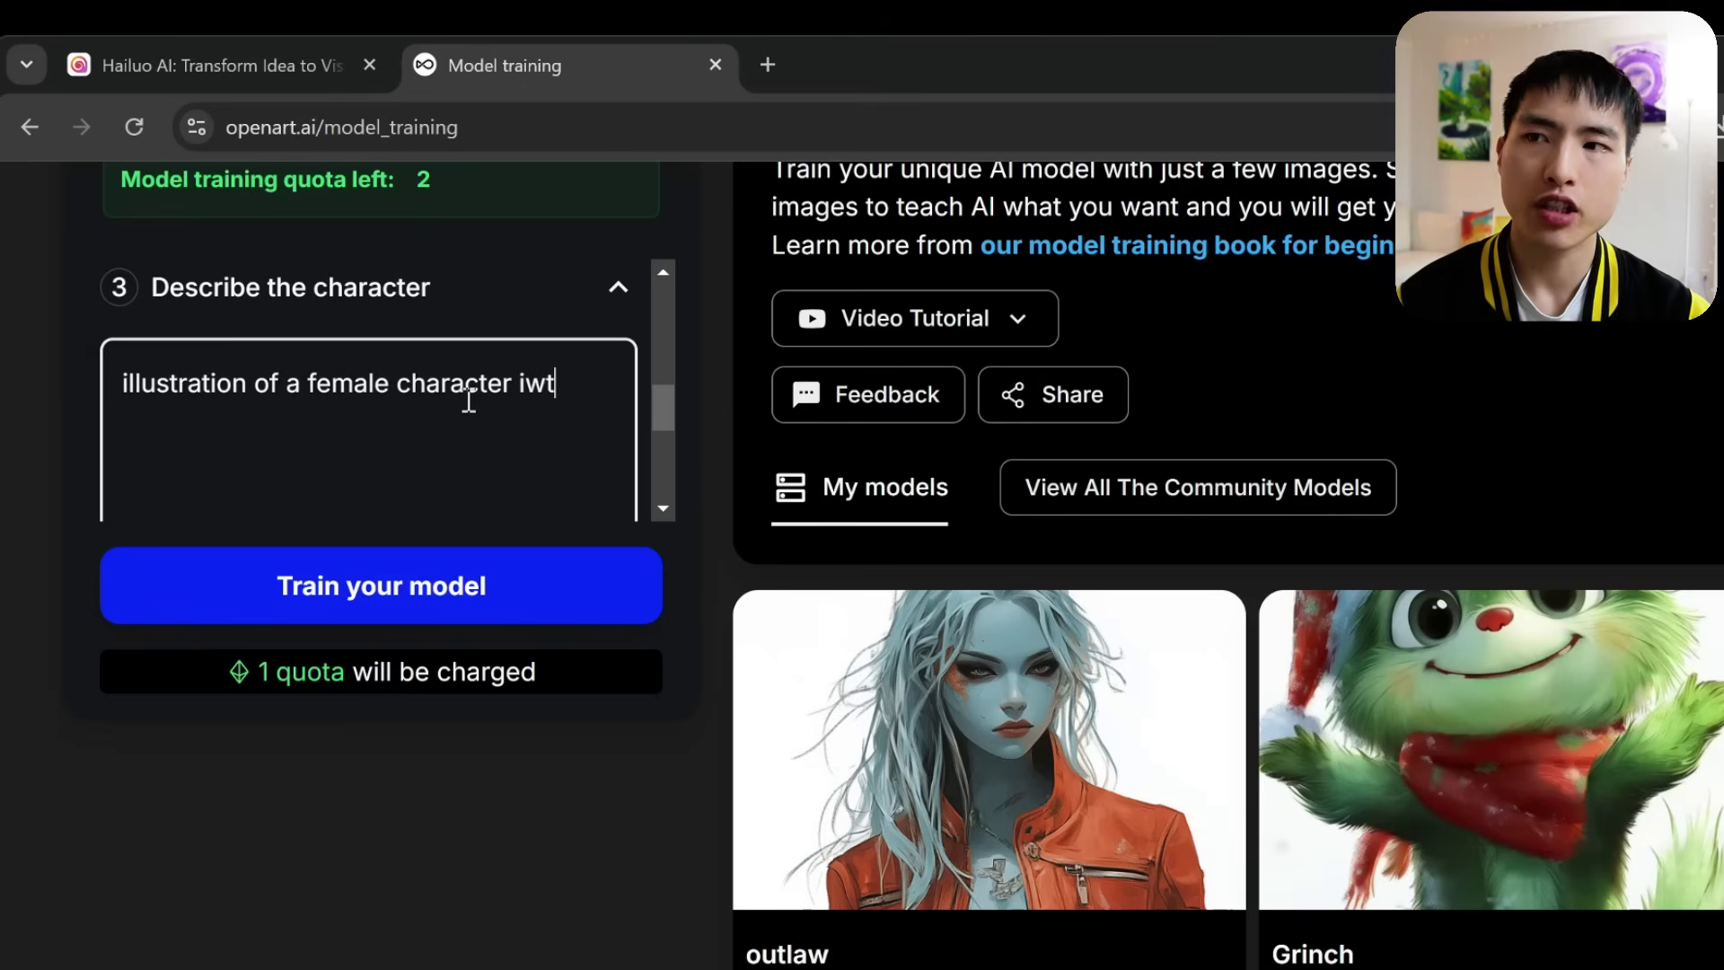
type("ter with light blue skin")
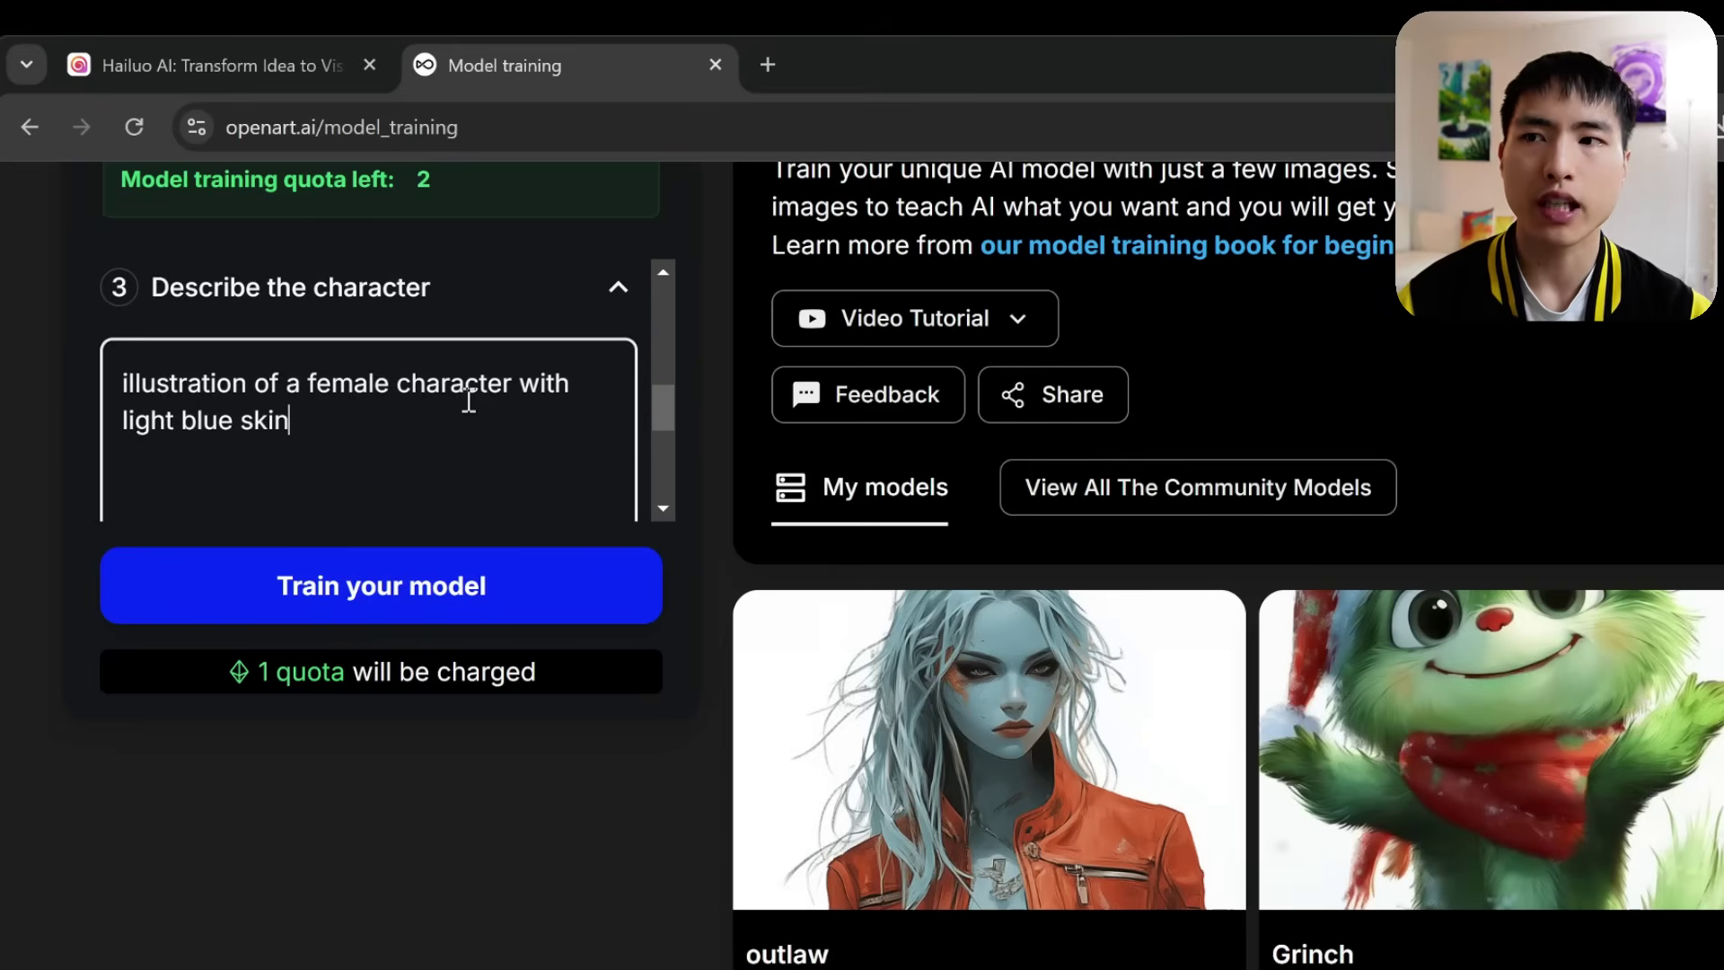
scroll(472, 403, "down", 4)
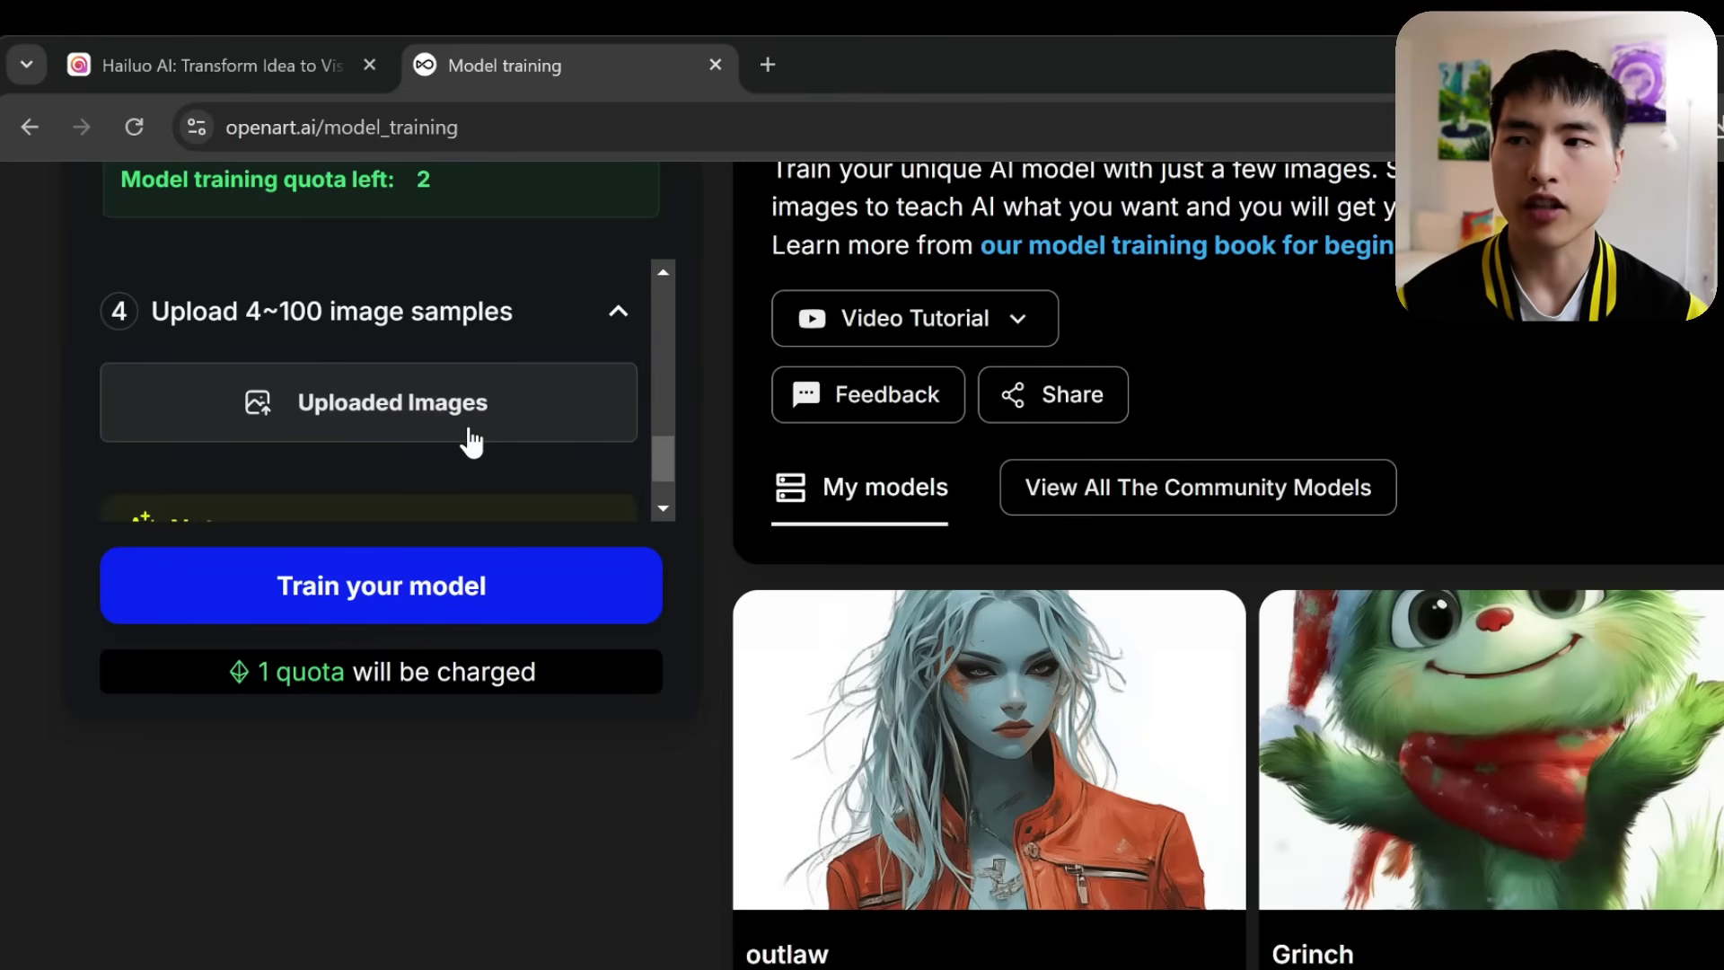
Drag the seven outlaw images from Explorer into the training-sample upload area.
left_click(472, 442)
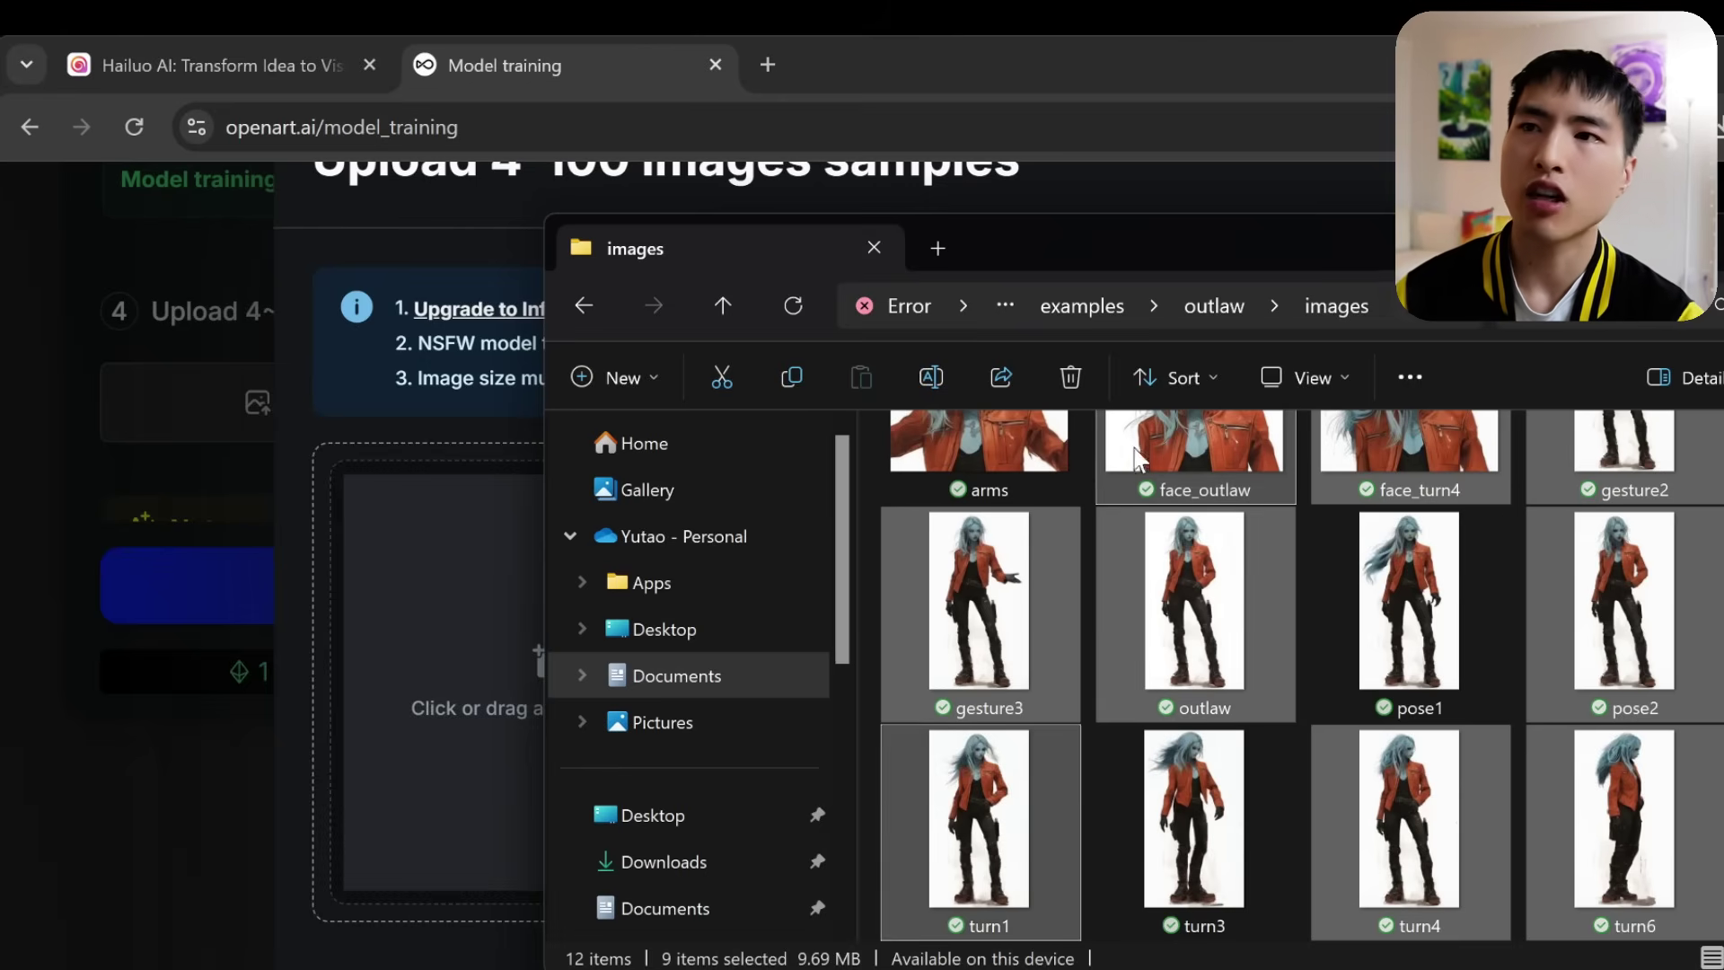
left_click_drag(1227, 582, 384, 557)
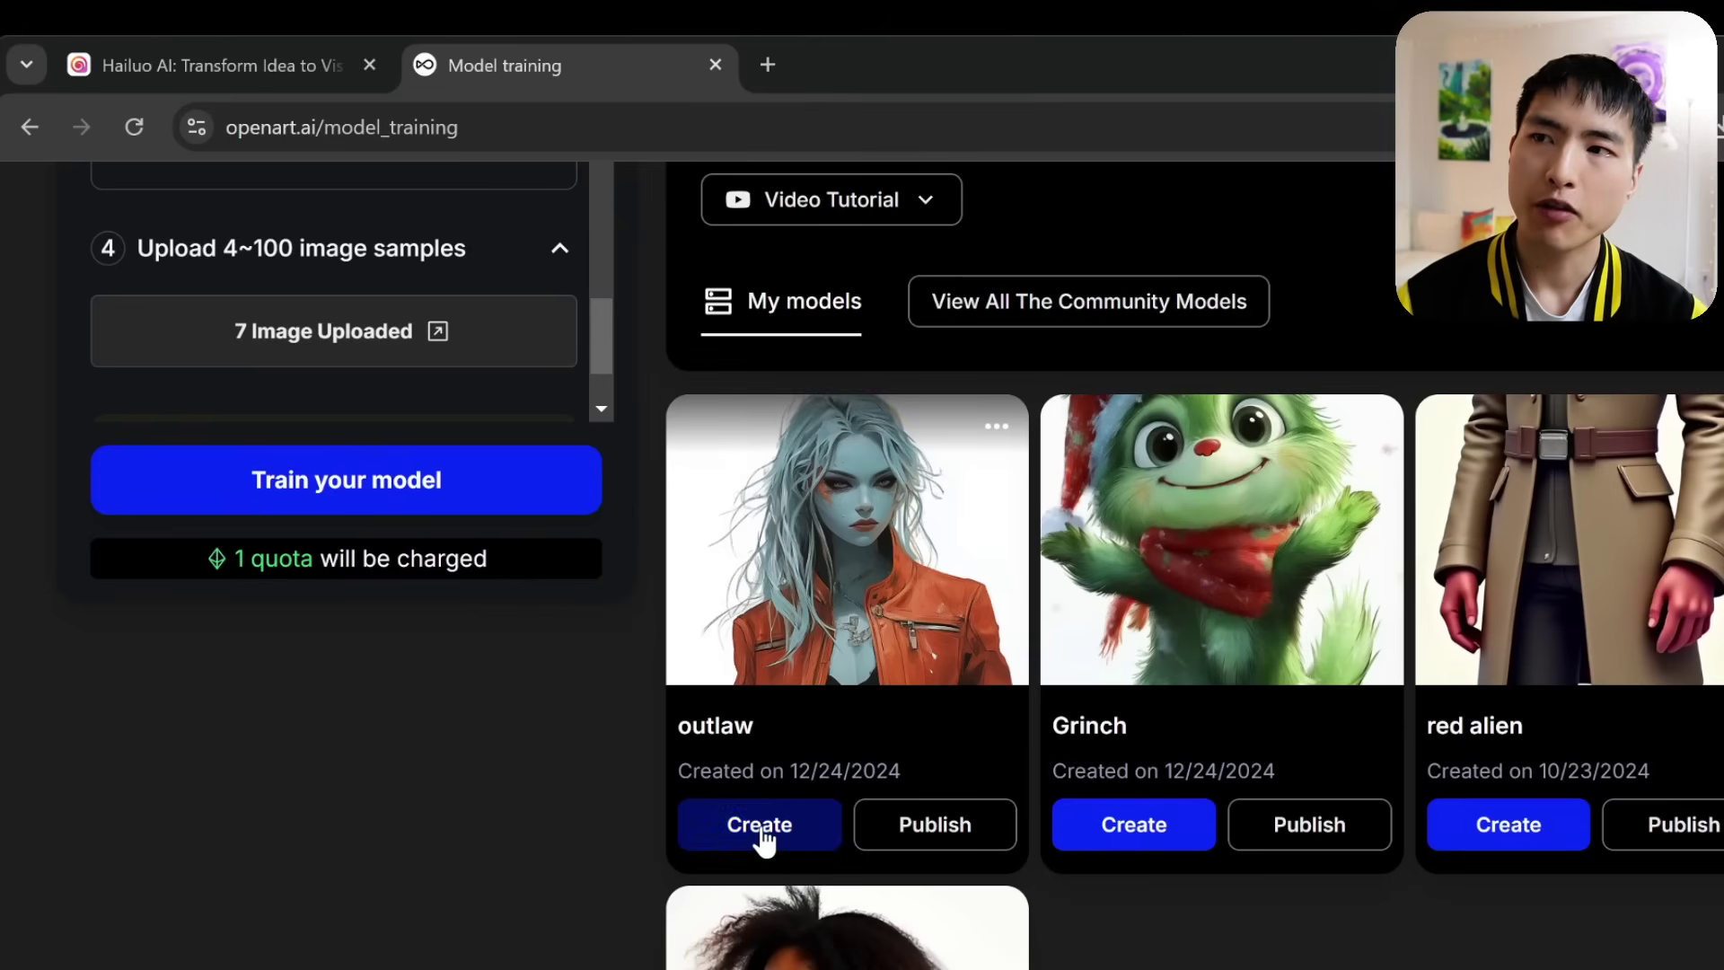
Create with the outlaw model and highlight the prompt's character, rock-and-field, and giant-robot parts.
left_click(811, 831)
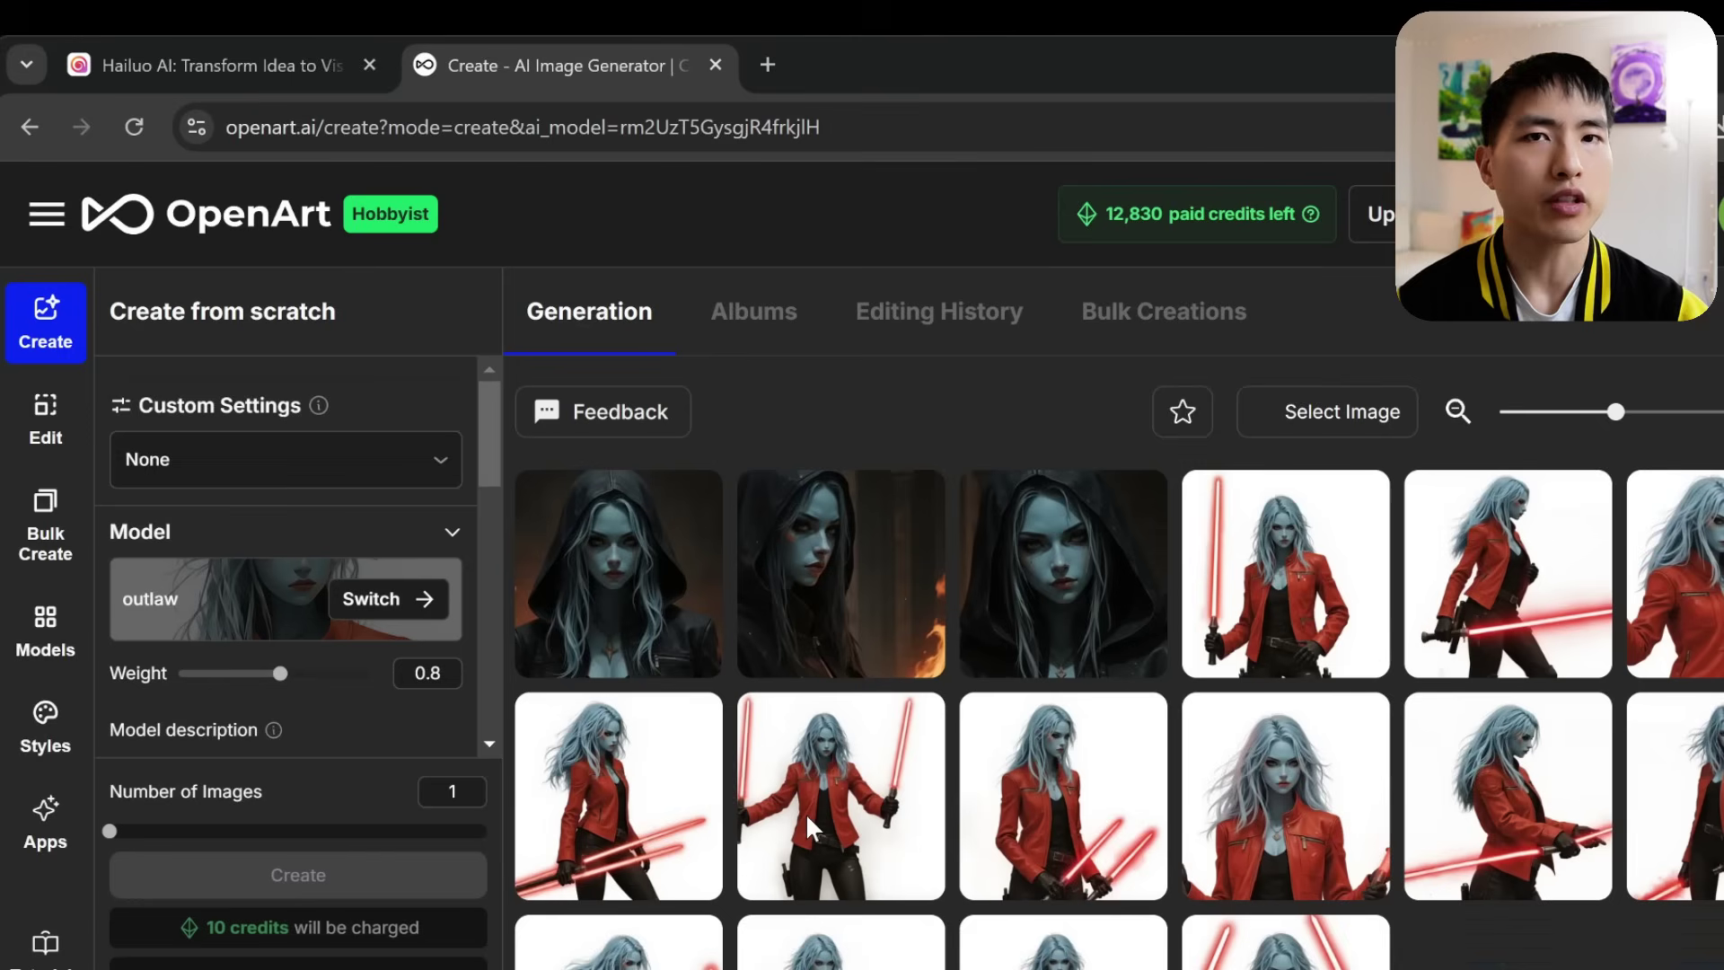
scroll(315, 518, "down", 3)
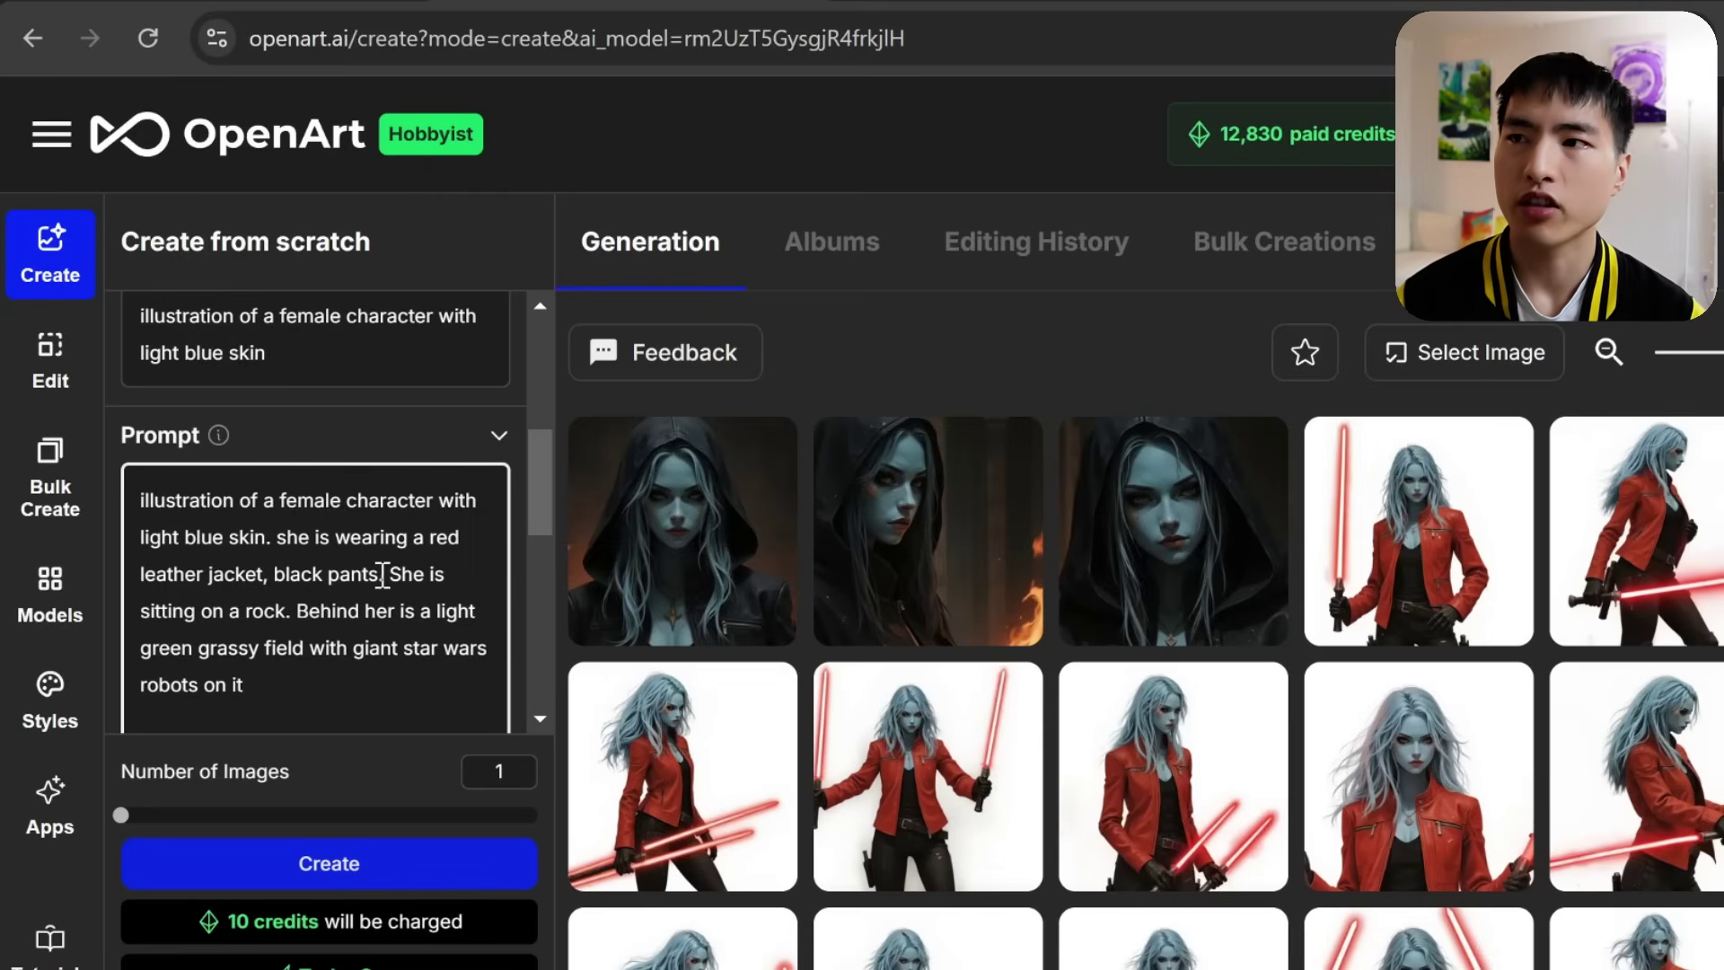
left_click_drag(385, 574, 116, 486)
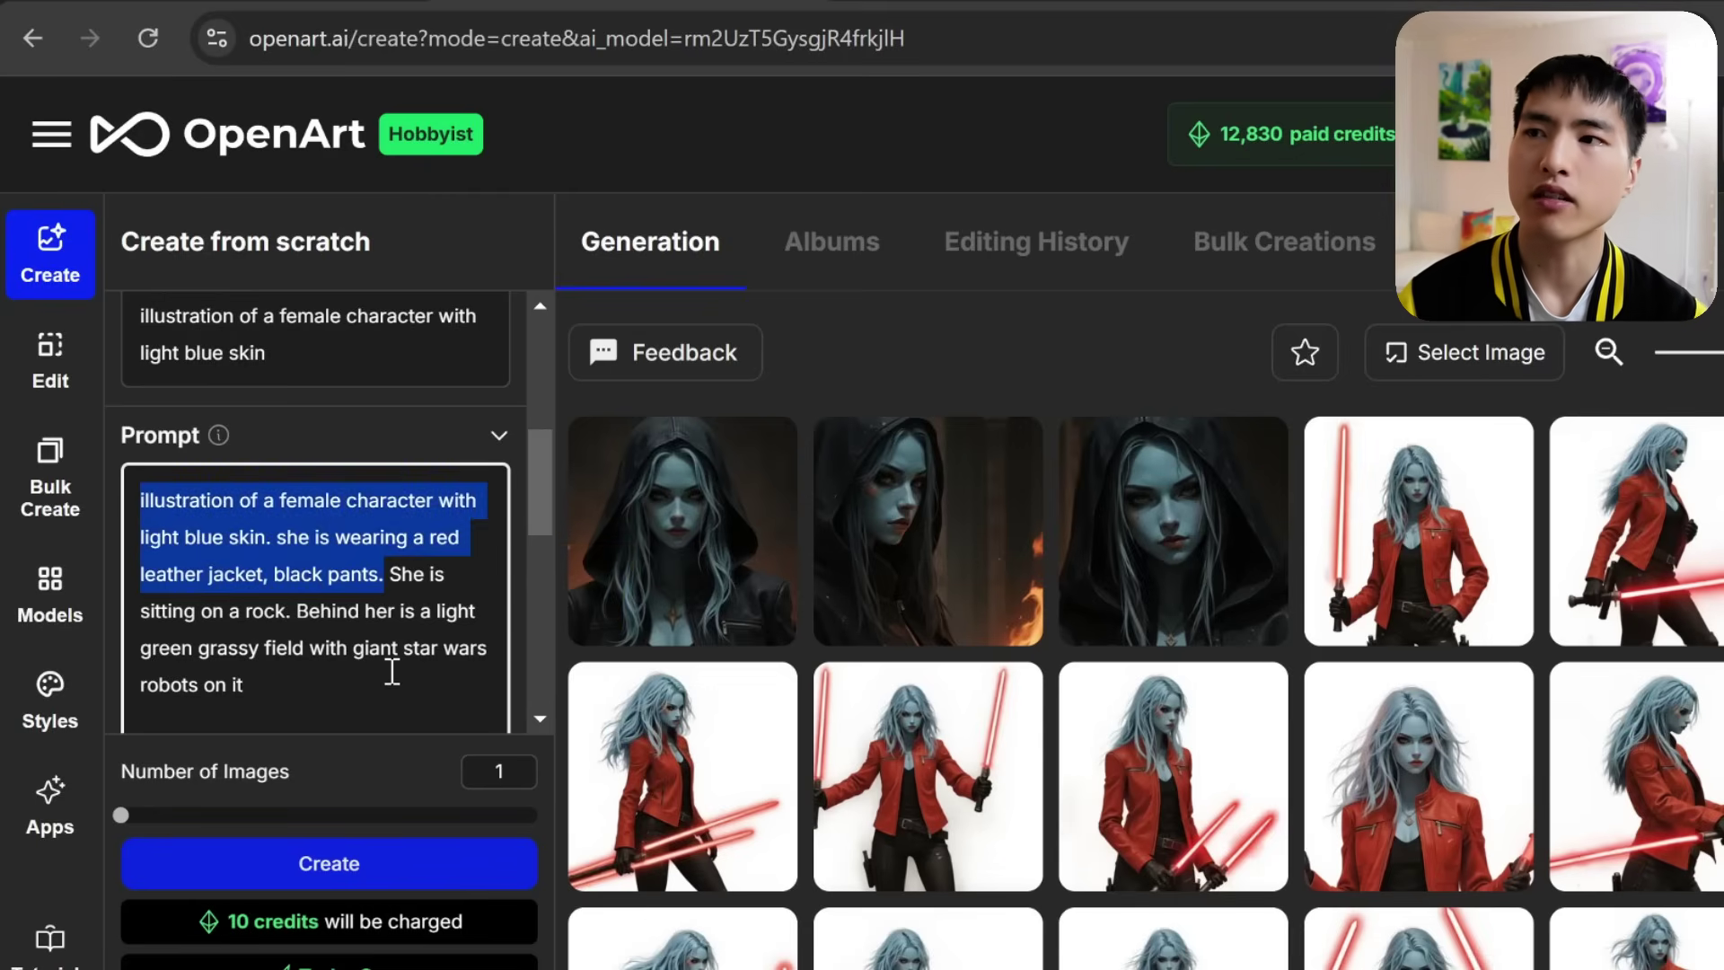
left_click_drag(386, 575, 304, 648)
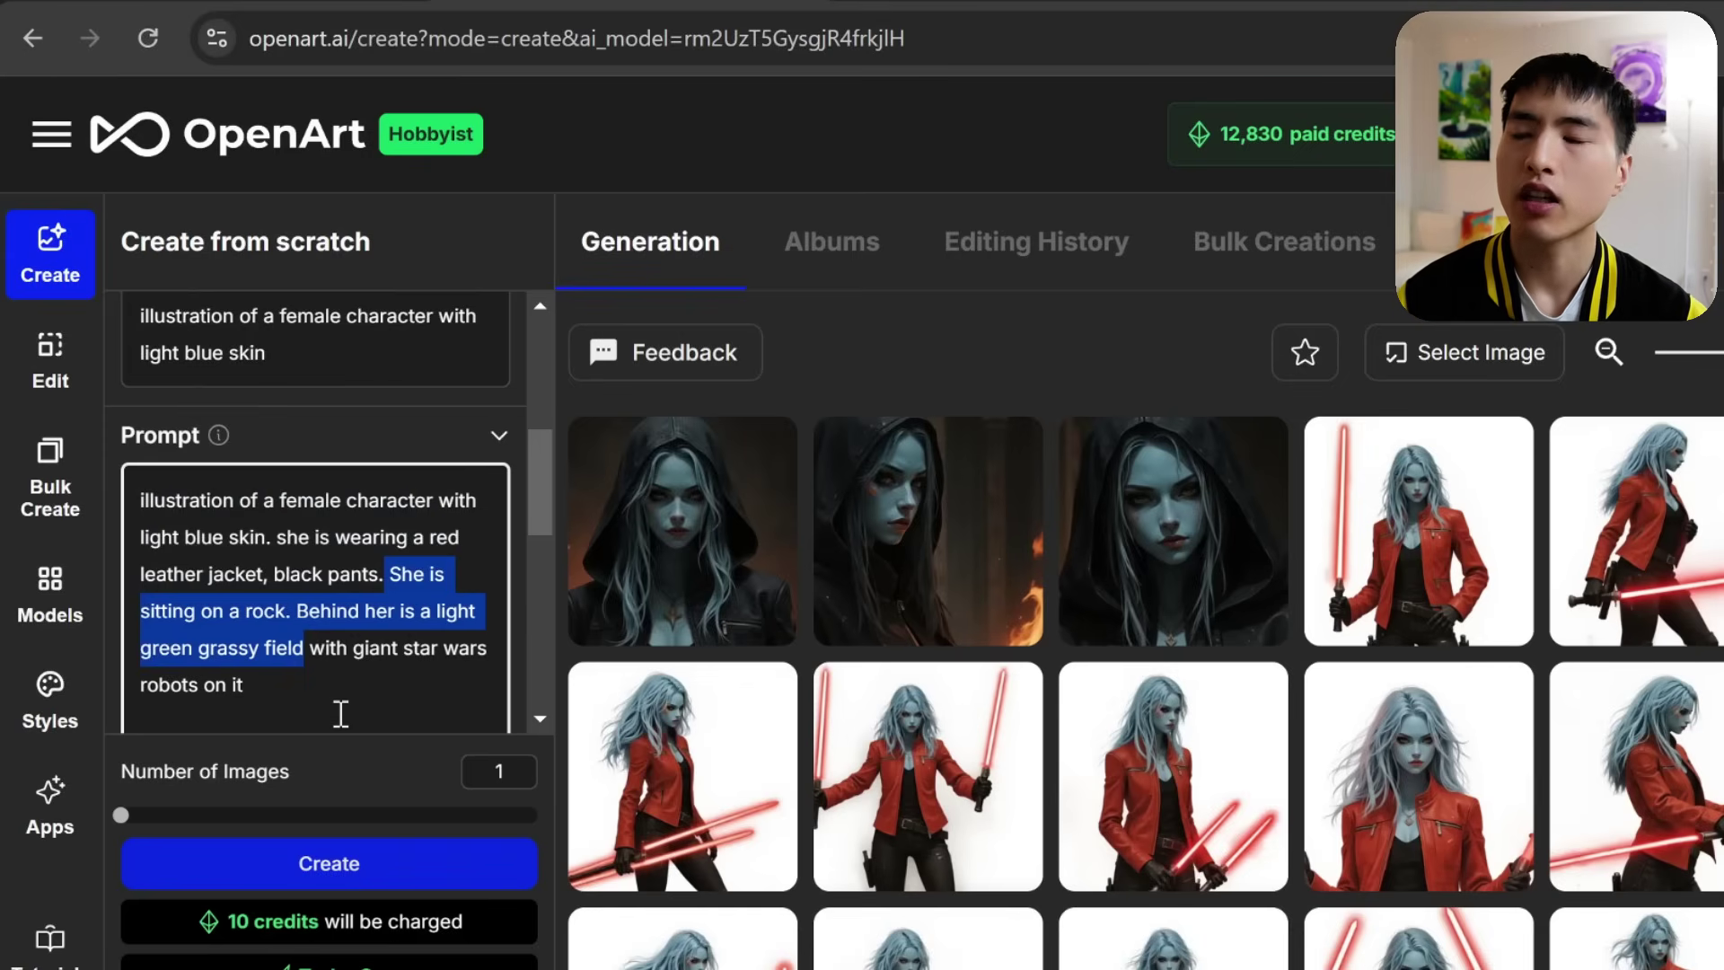
left_click_drag(310, 648, 337, 683)
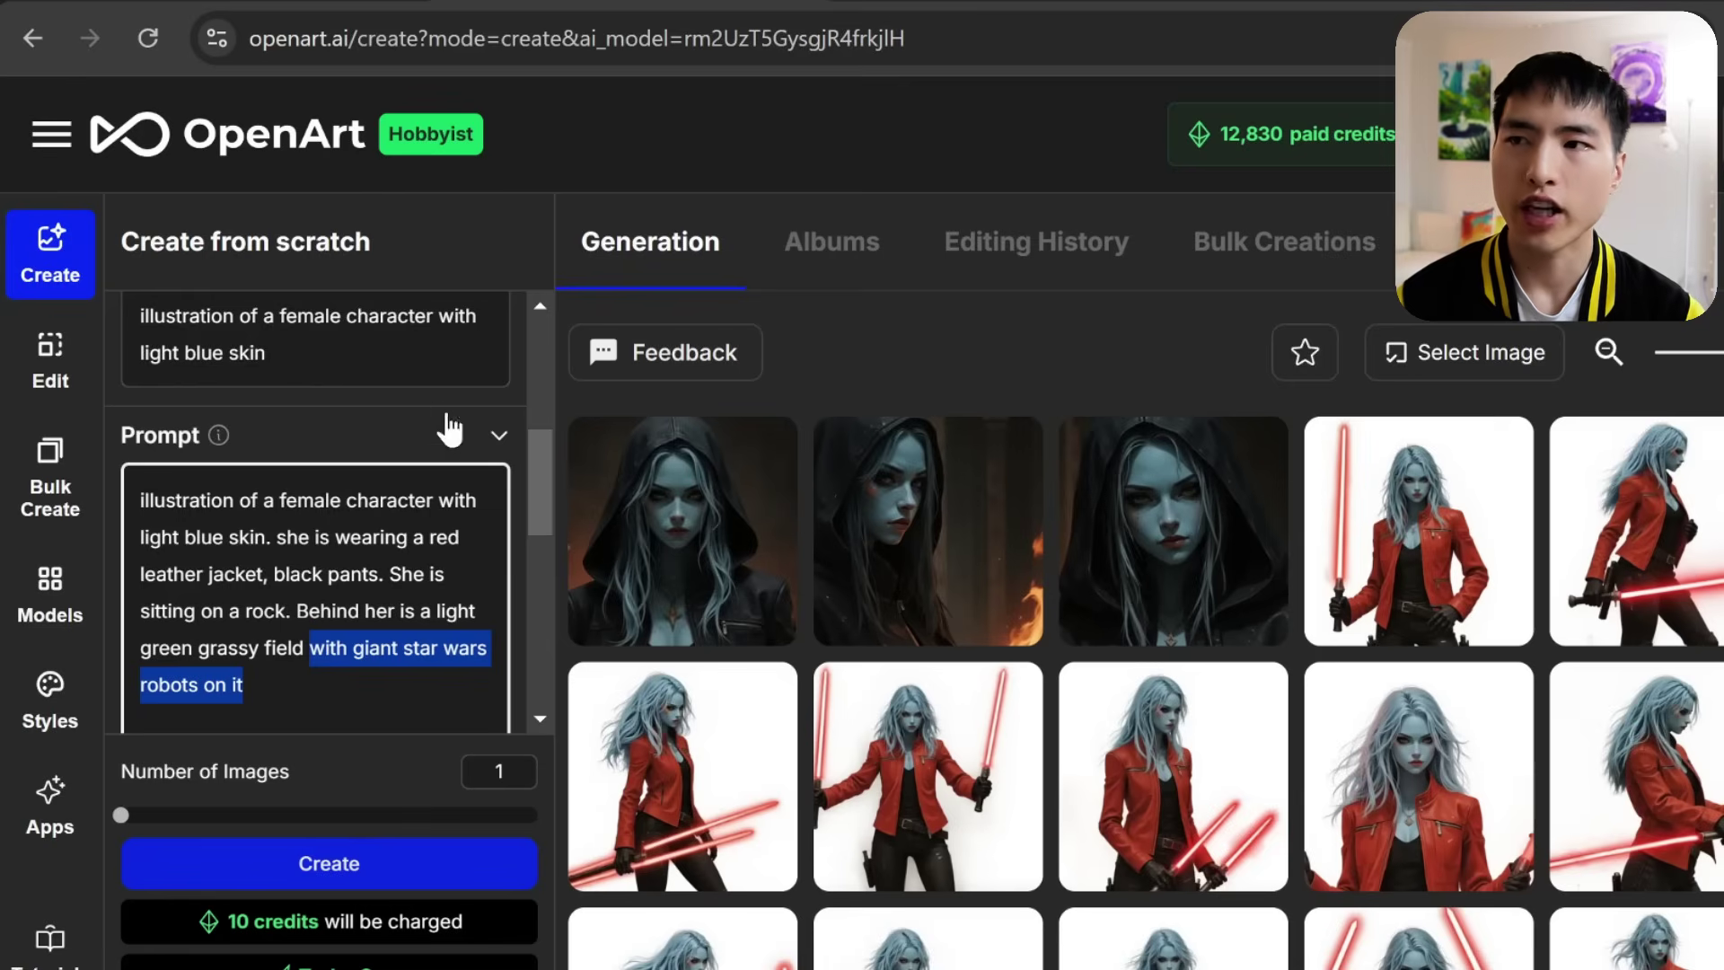
Set the output size to 1536 x 1024 and the number of images to 3.
scroll(401, 478, "down", 4)
scroll(400, 478, "down", 3)
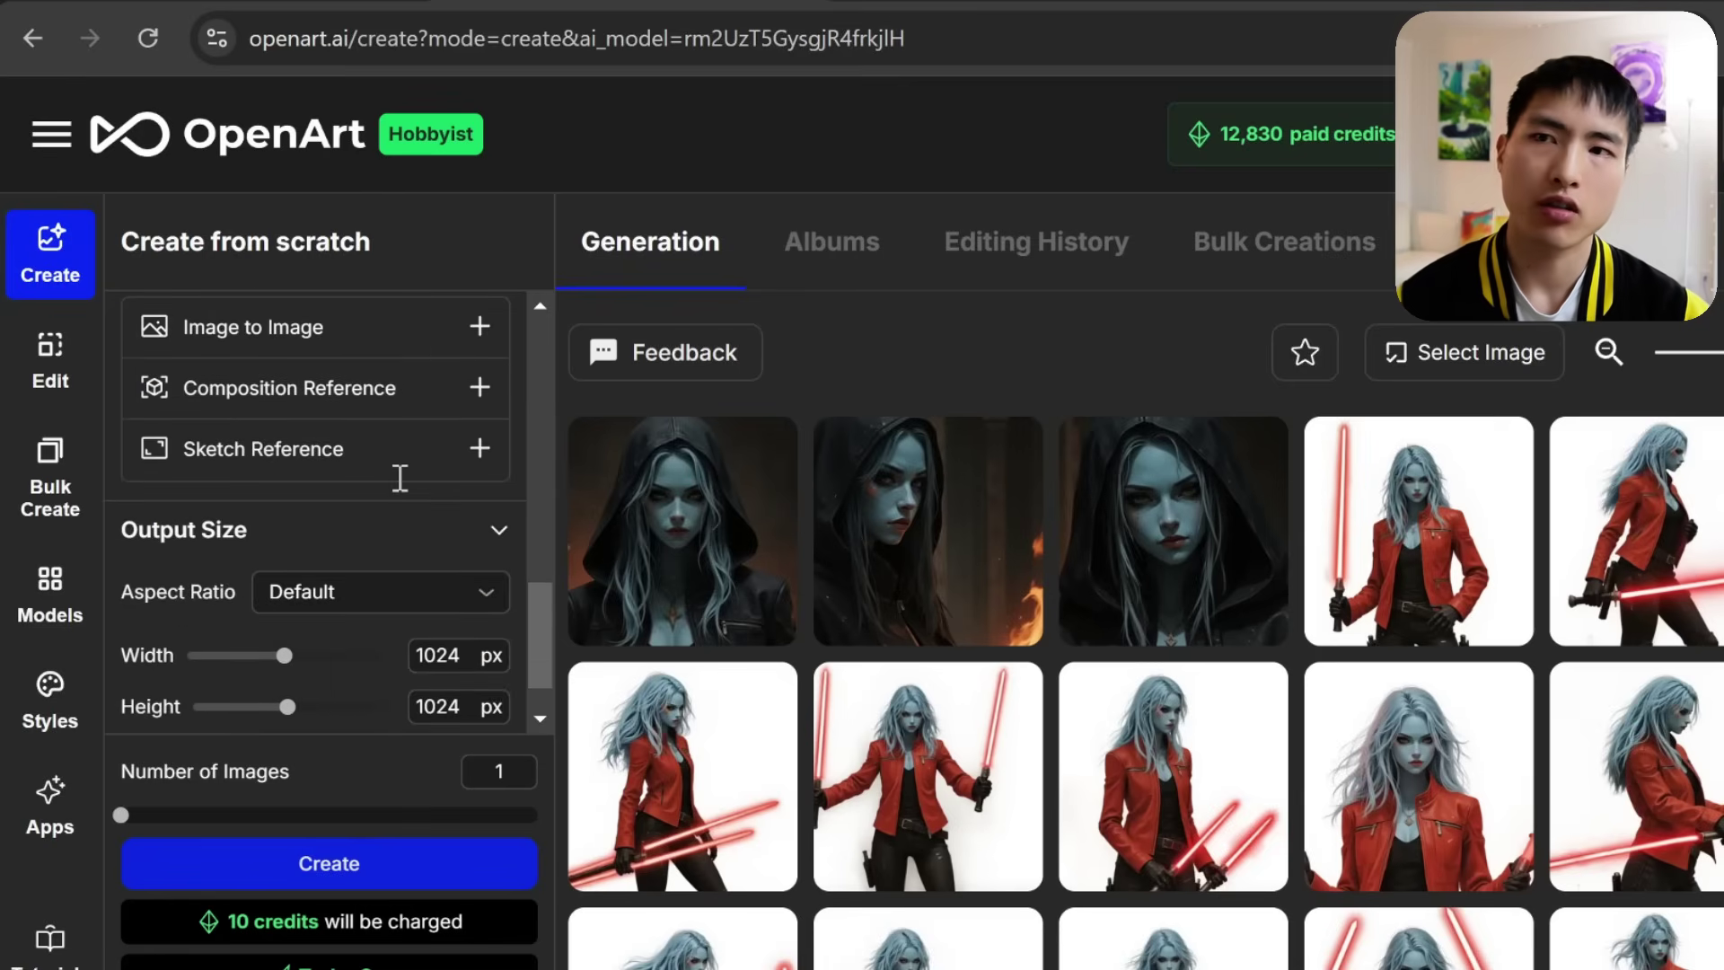
scroll(402, 492, "down", 1)
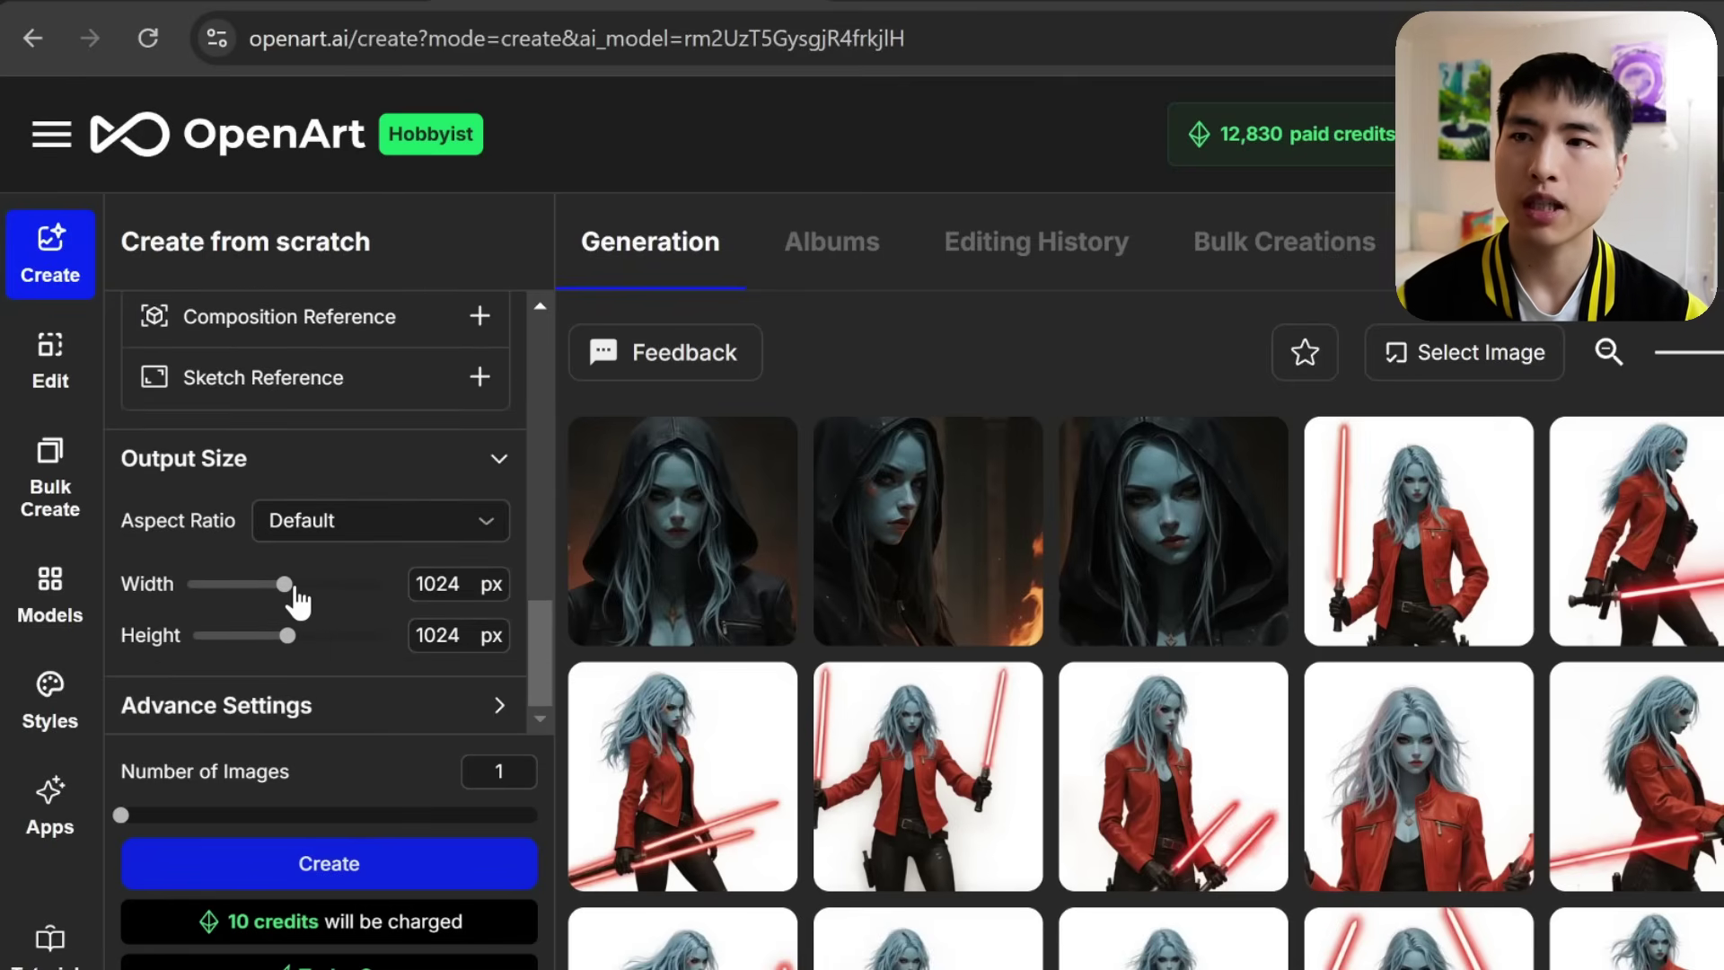
left_click_drag(295, 588, 403, 596)
left_click_drag(121, 814, 299, 815)
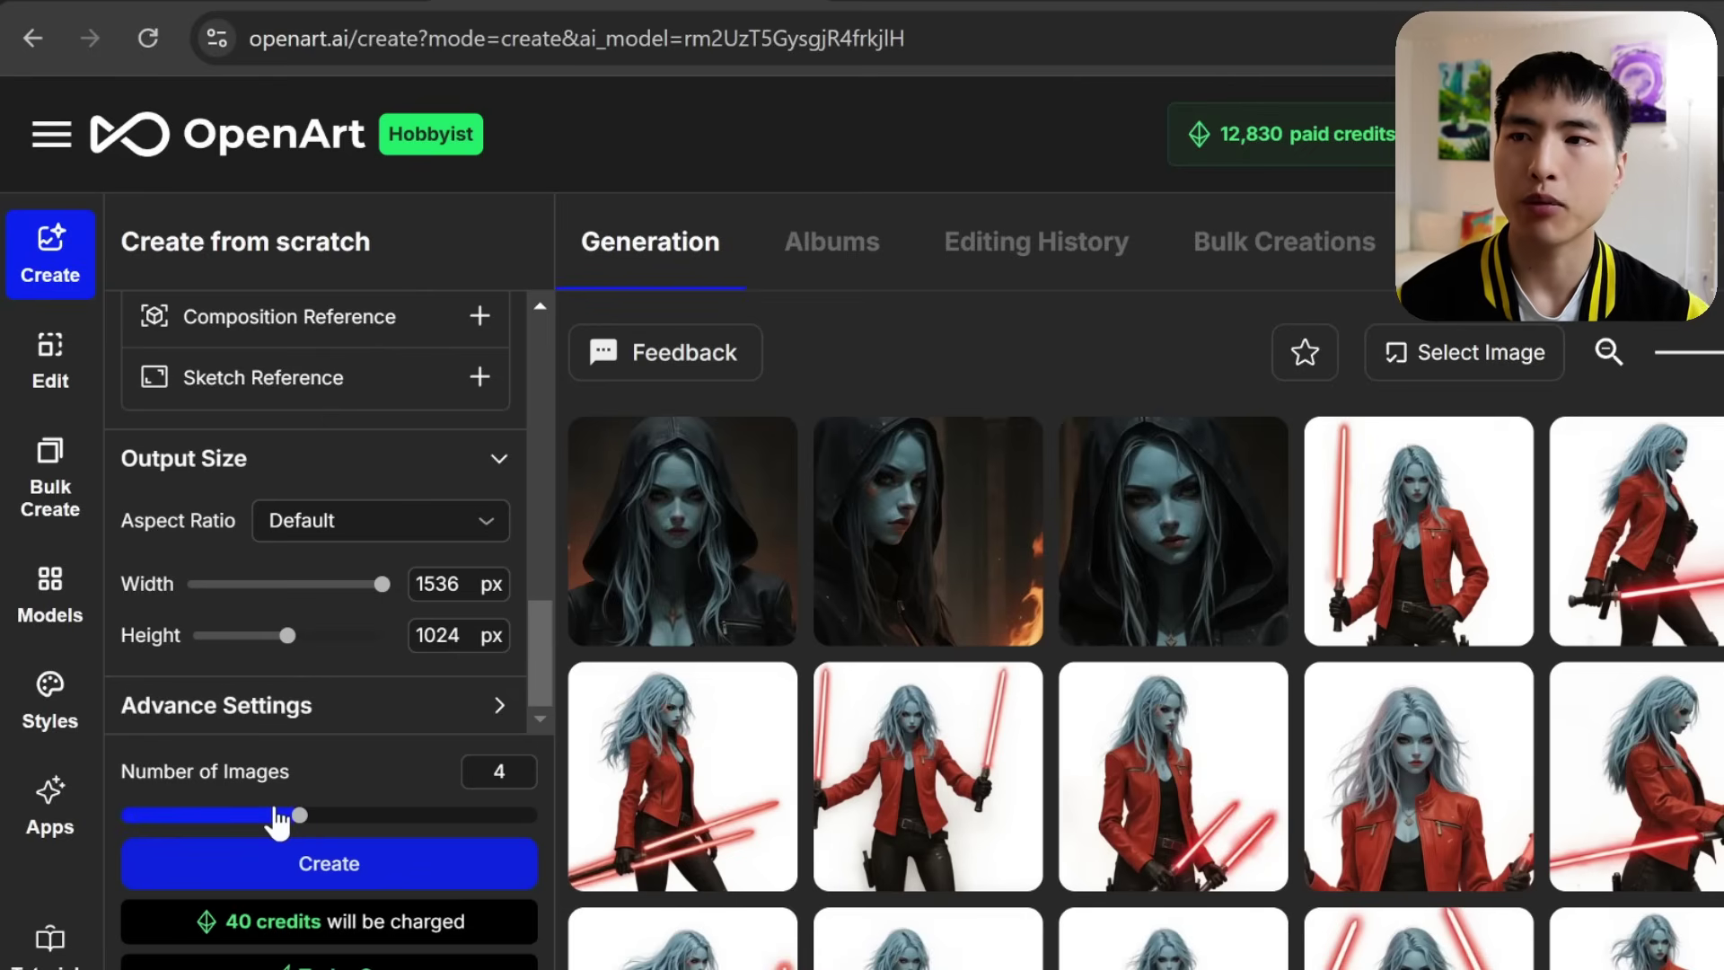
left_click(264, 816)
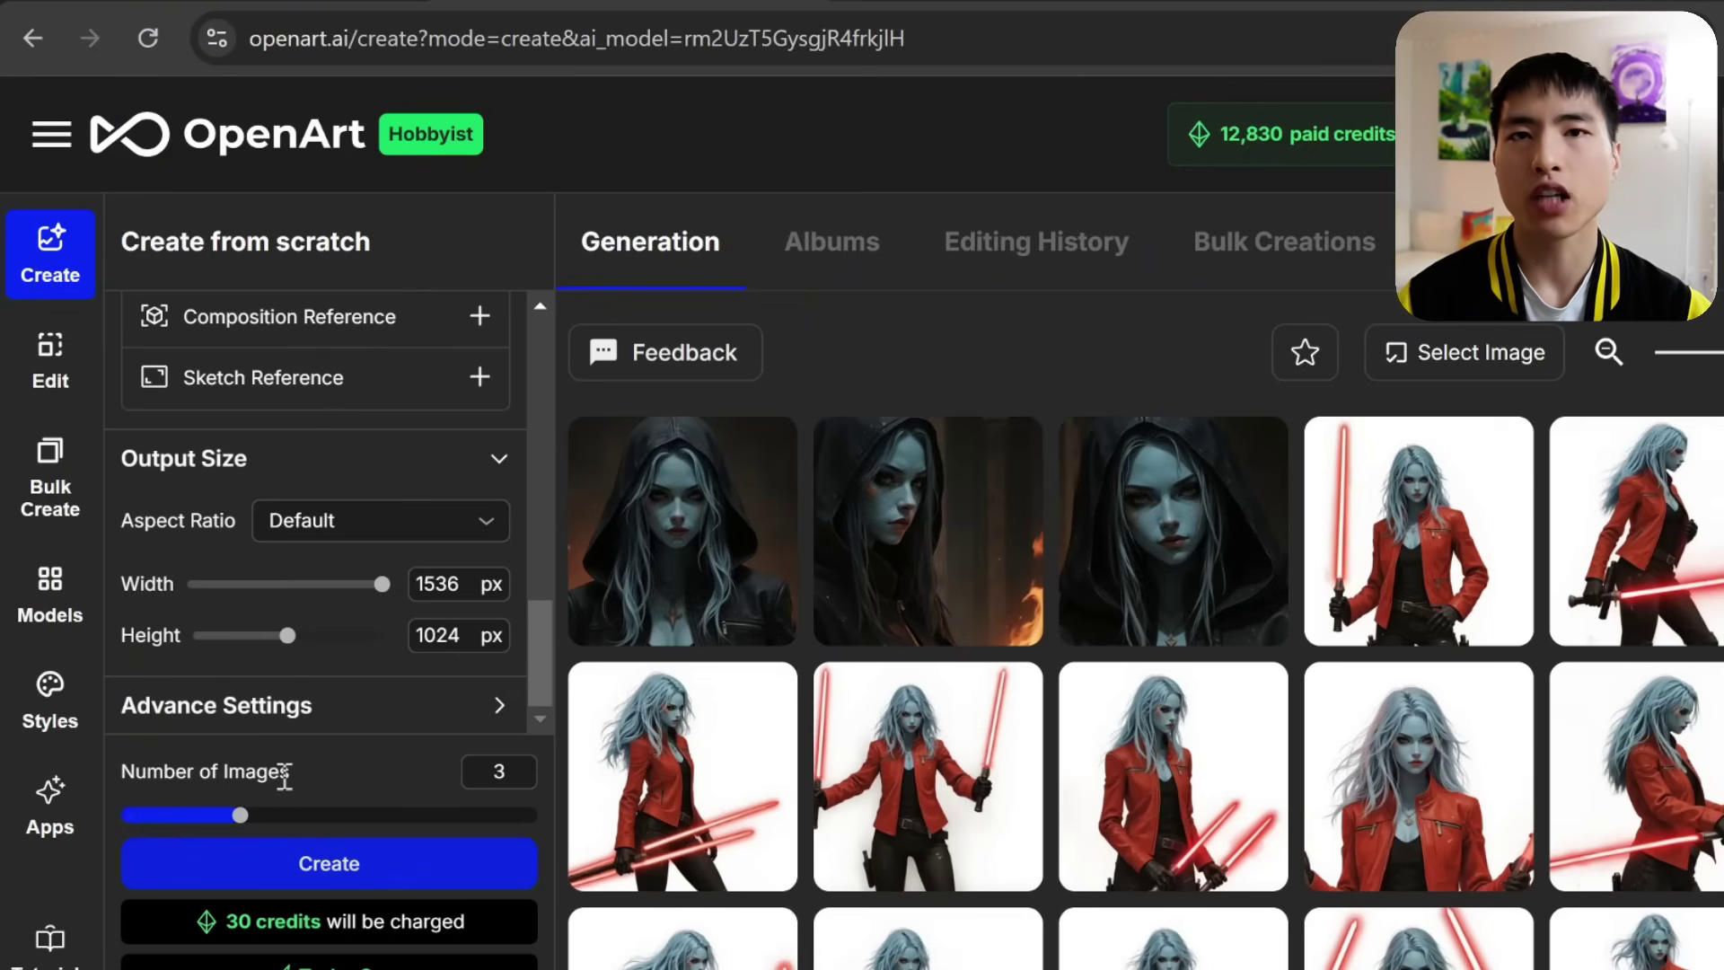
Generate the three images, view them full size up to the third, and list its upscale modes.
left_click(400, 854)
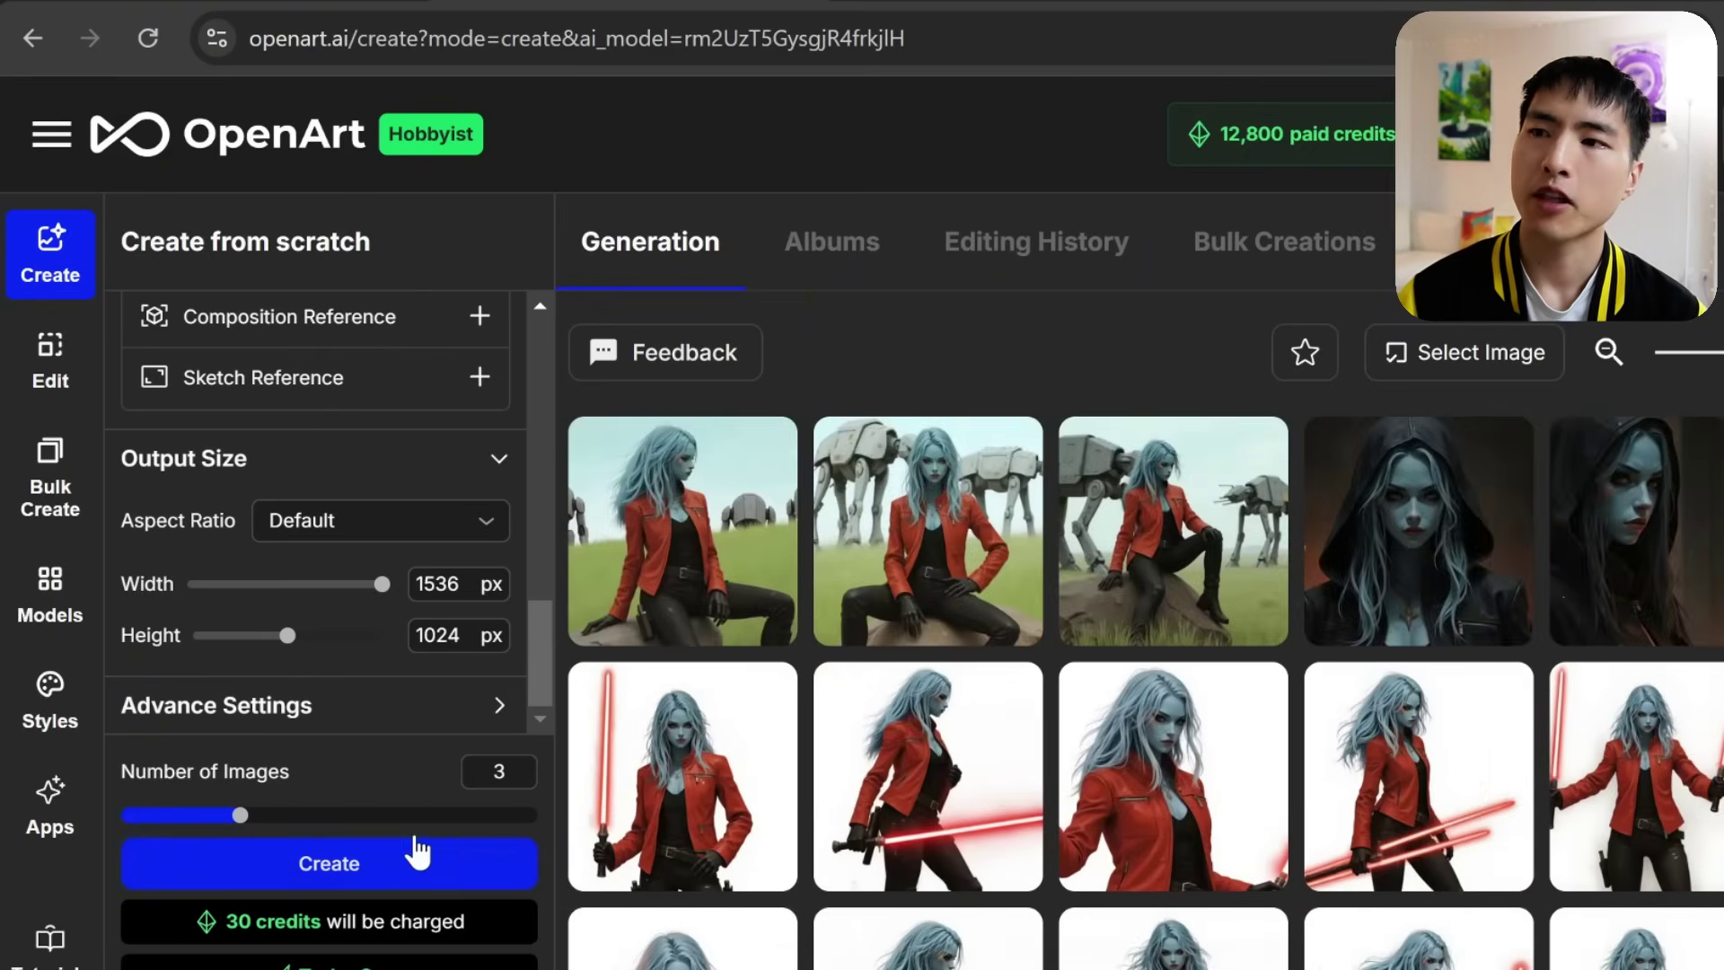
left_click(620, 559)
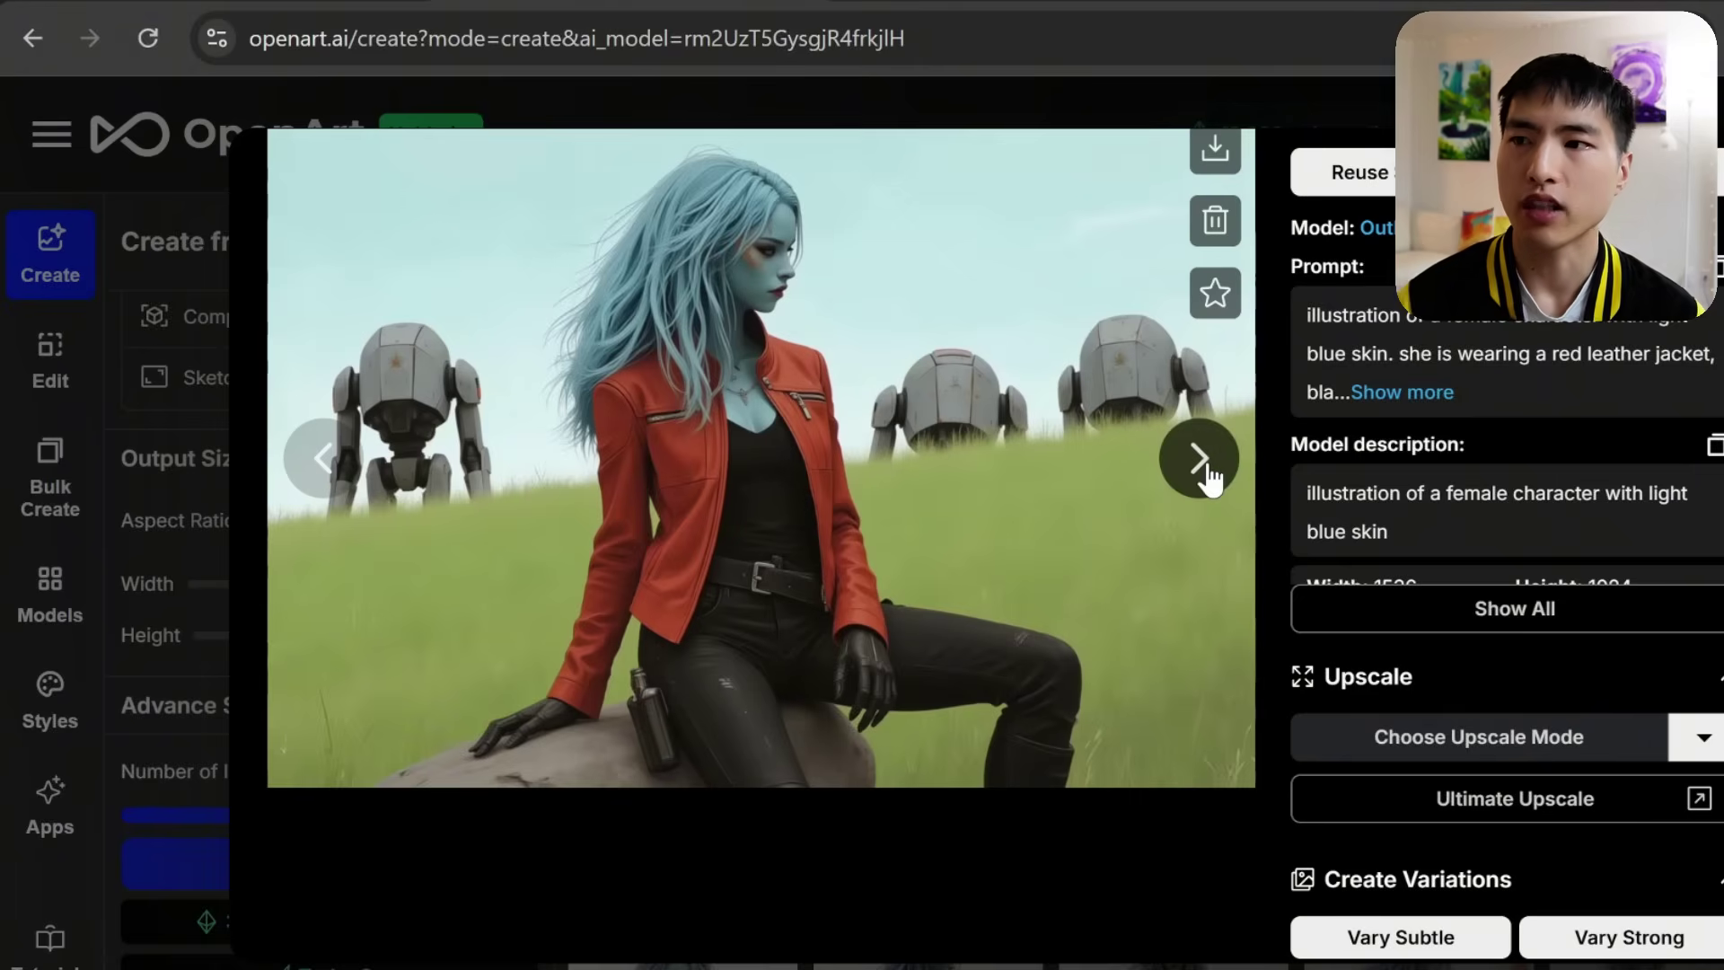
left_click(1208, 474)
left_click(1208, 474)
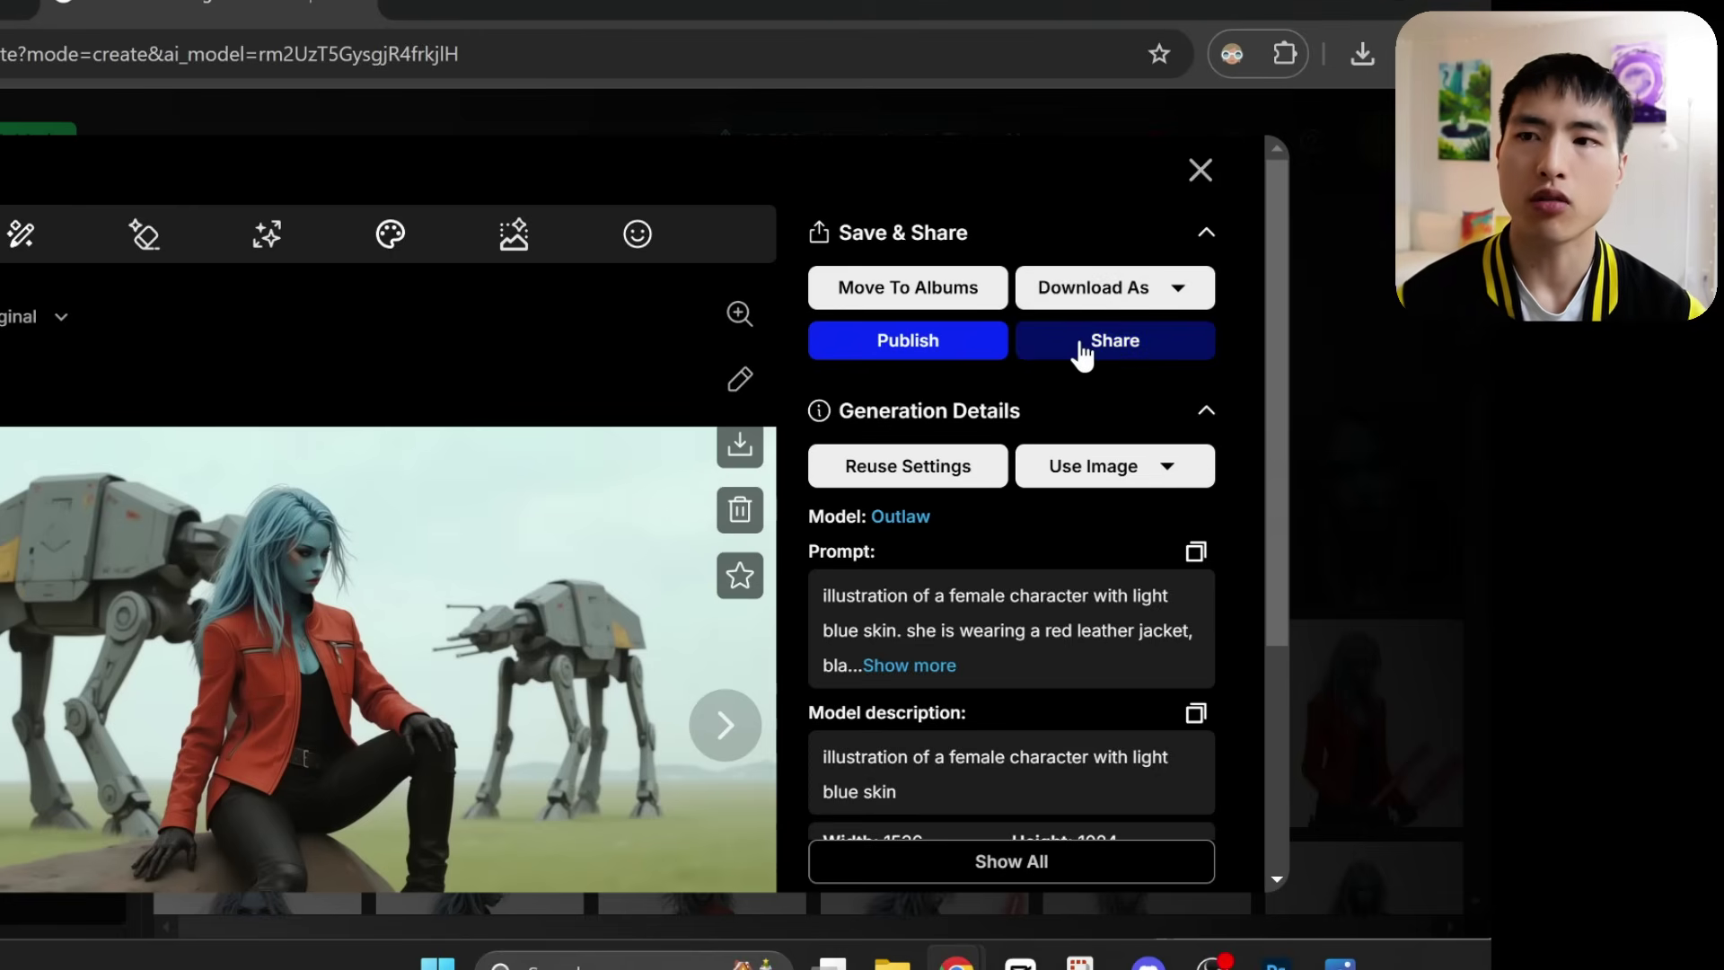
scroll(1069, 355, "down", 4)
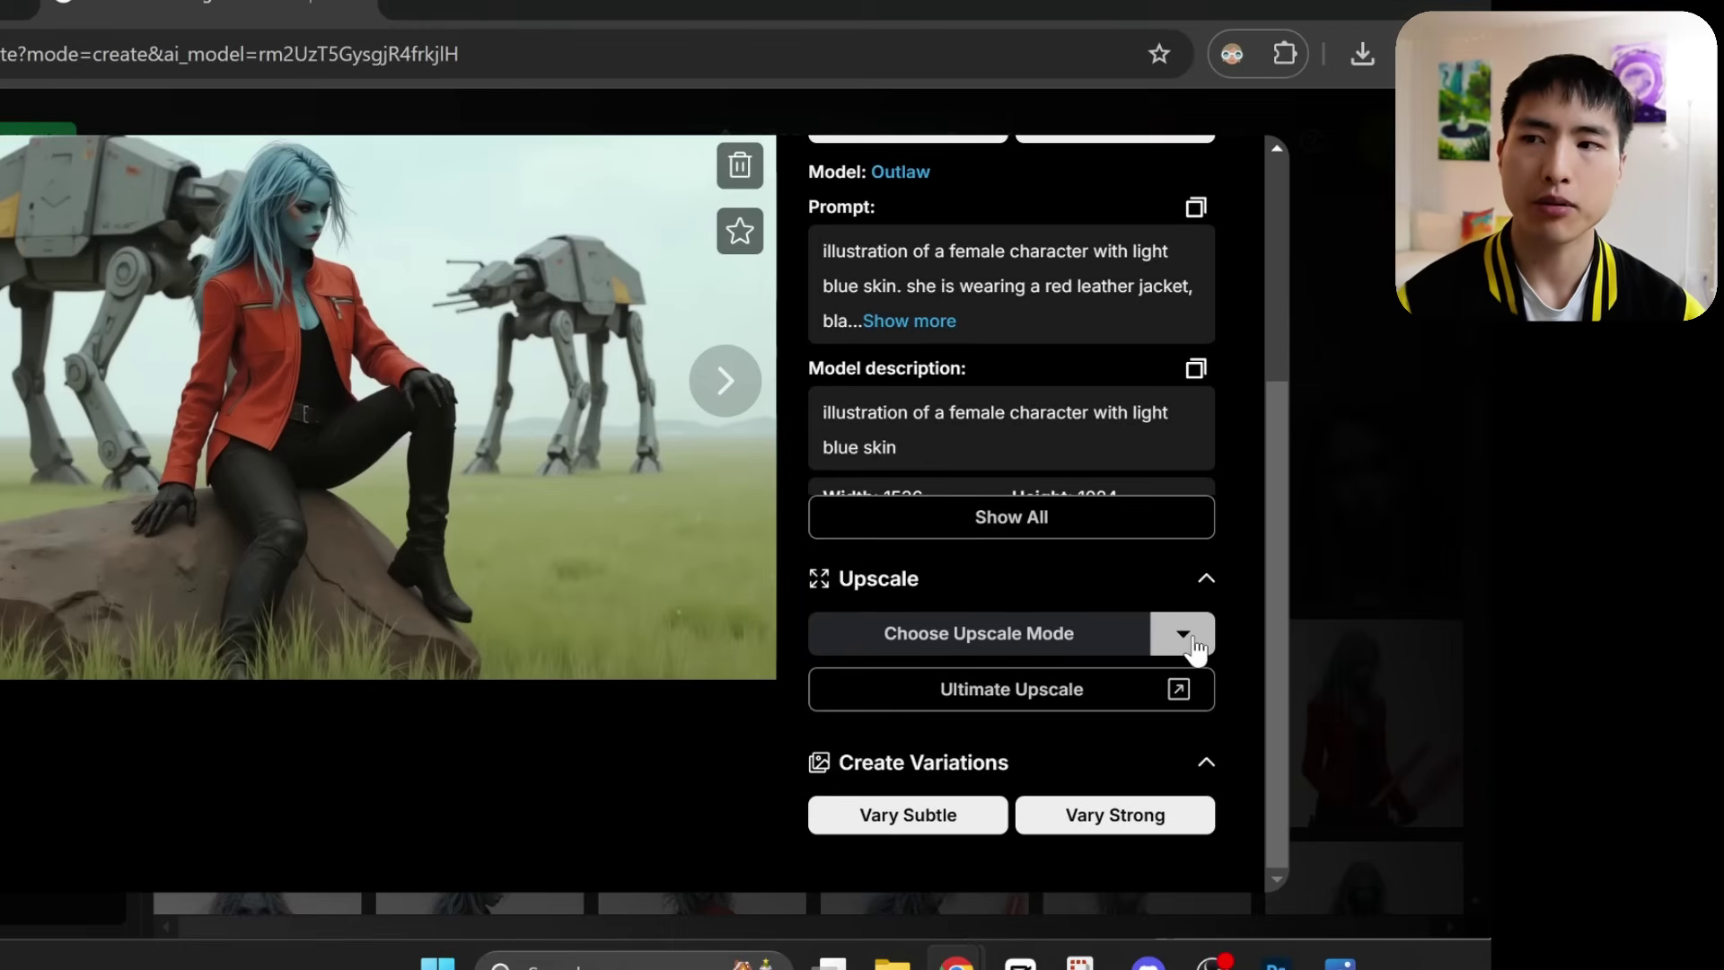
left_click(1183, 635)
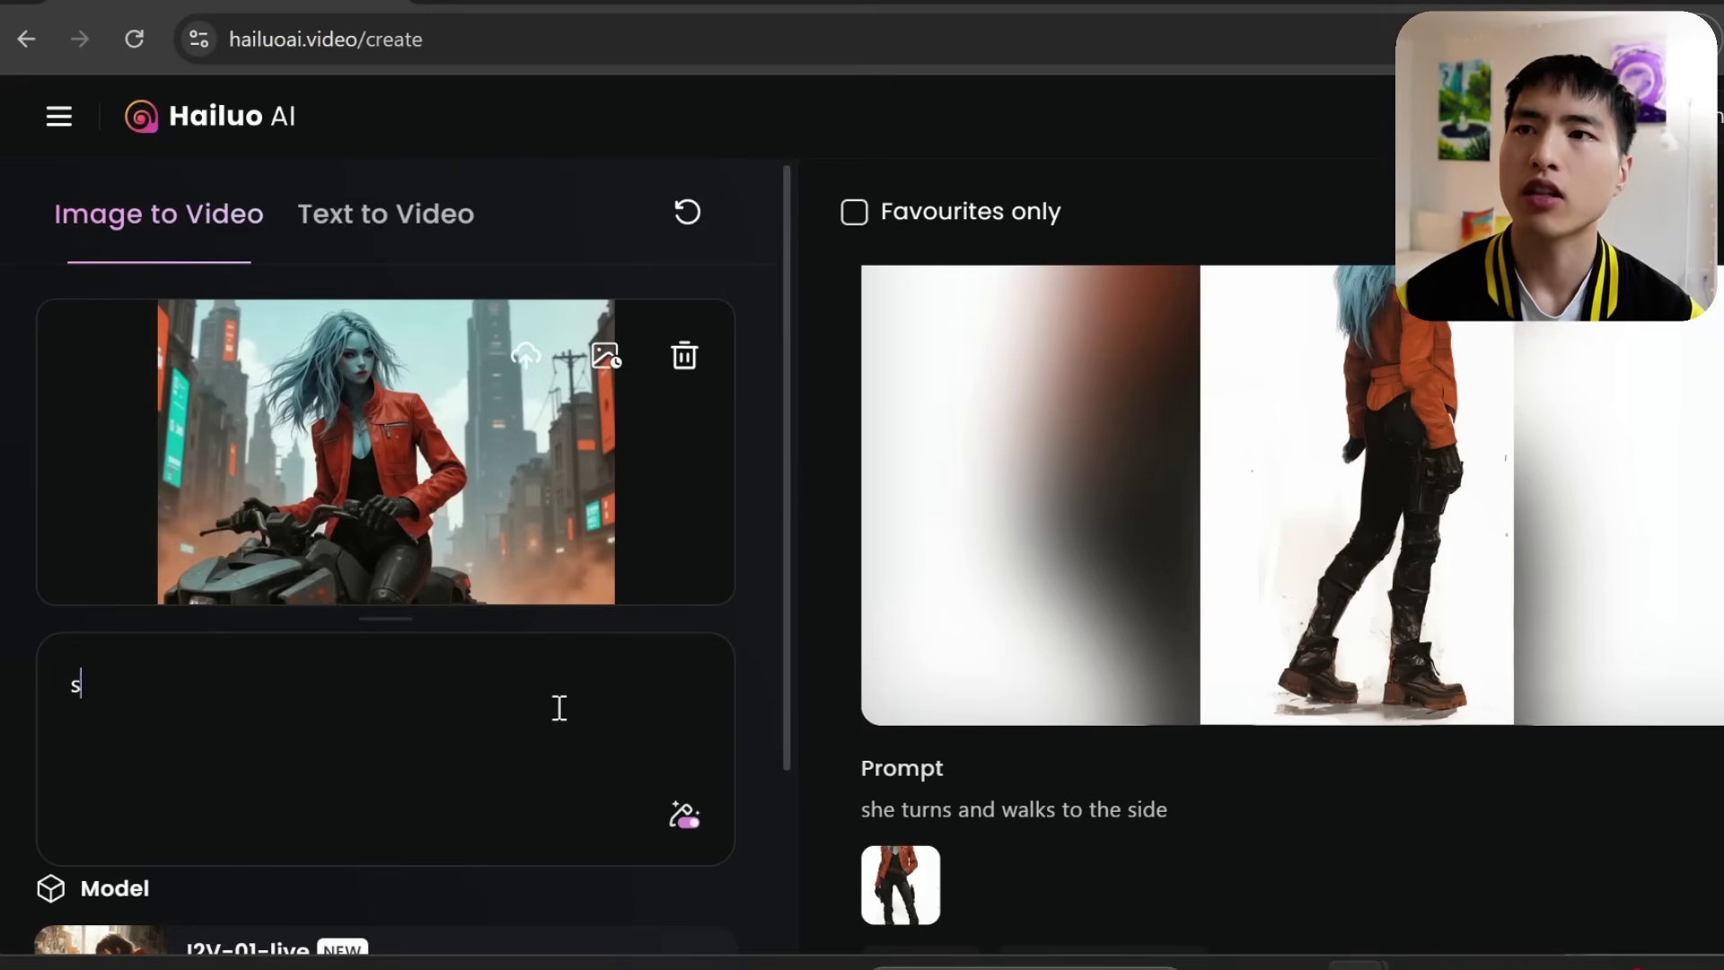
Enter the motion prompt 'she turns and rides the motorcycle, fast' for the motorbike clip.
type("e turns and ride")
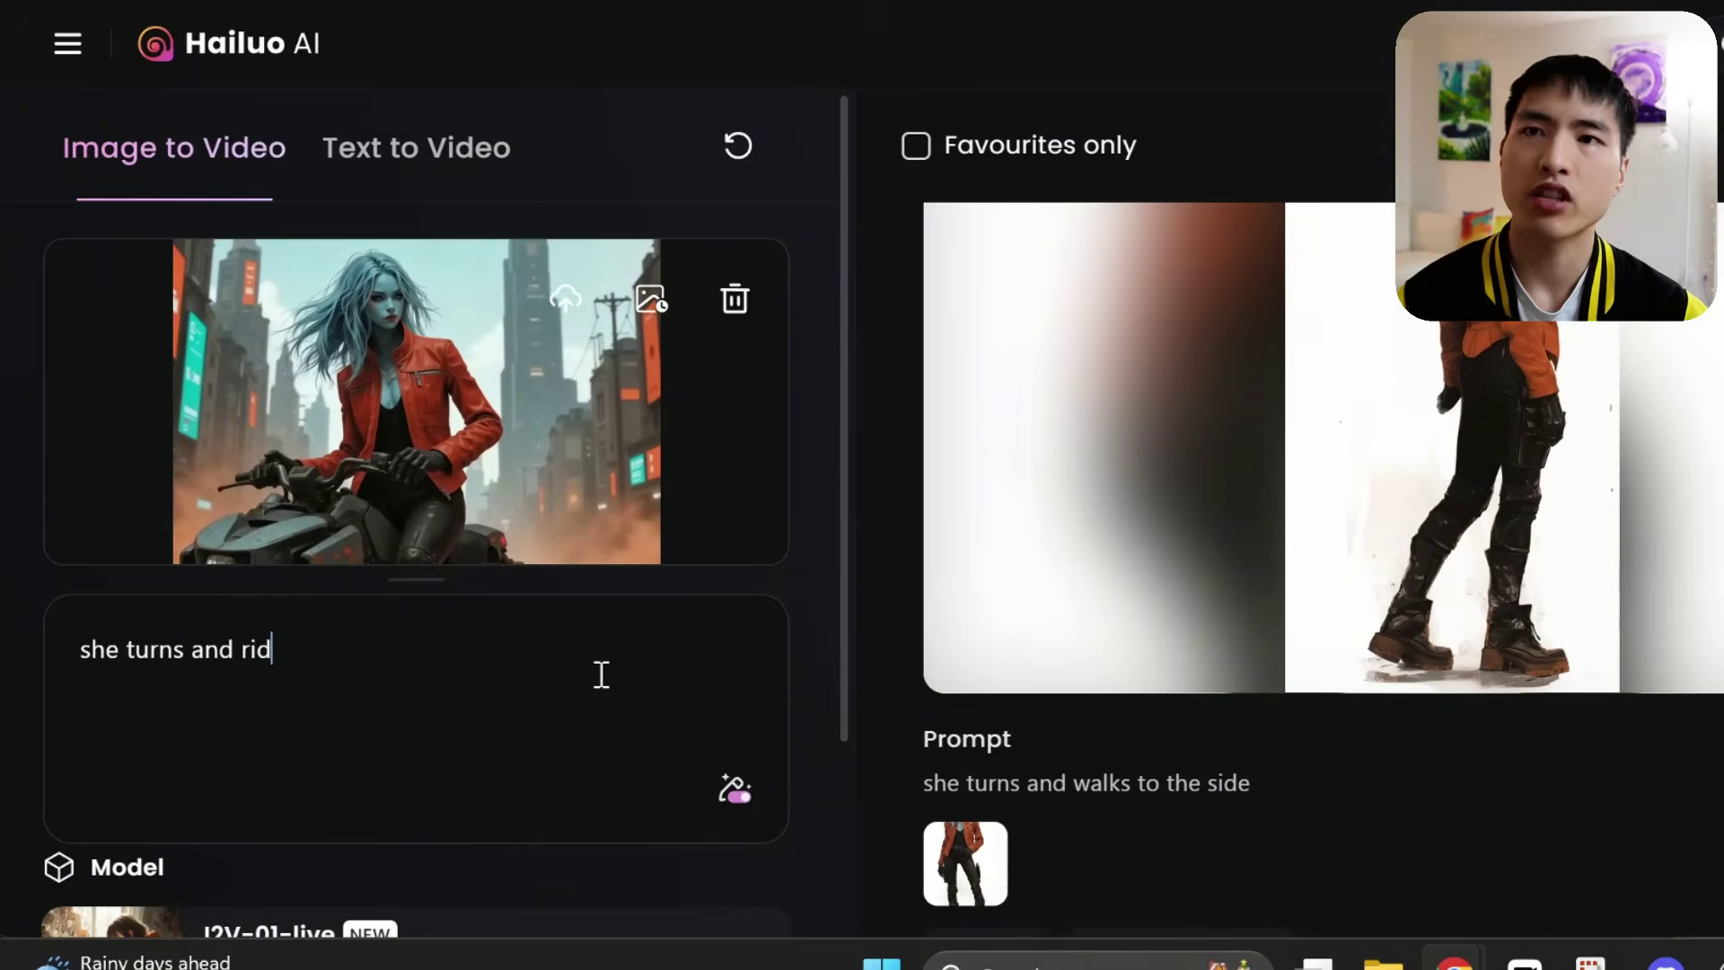
type("s the motorcycle, fast")
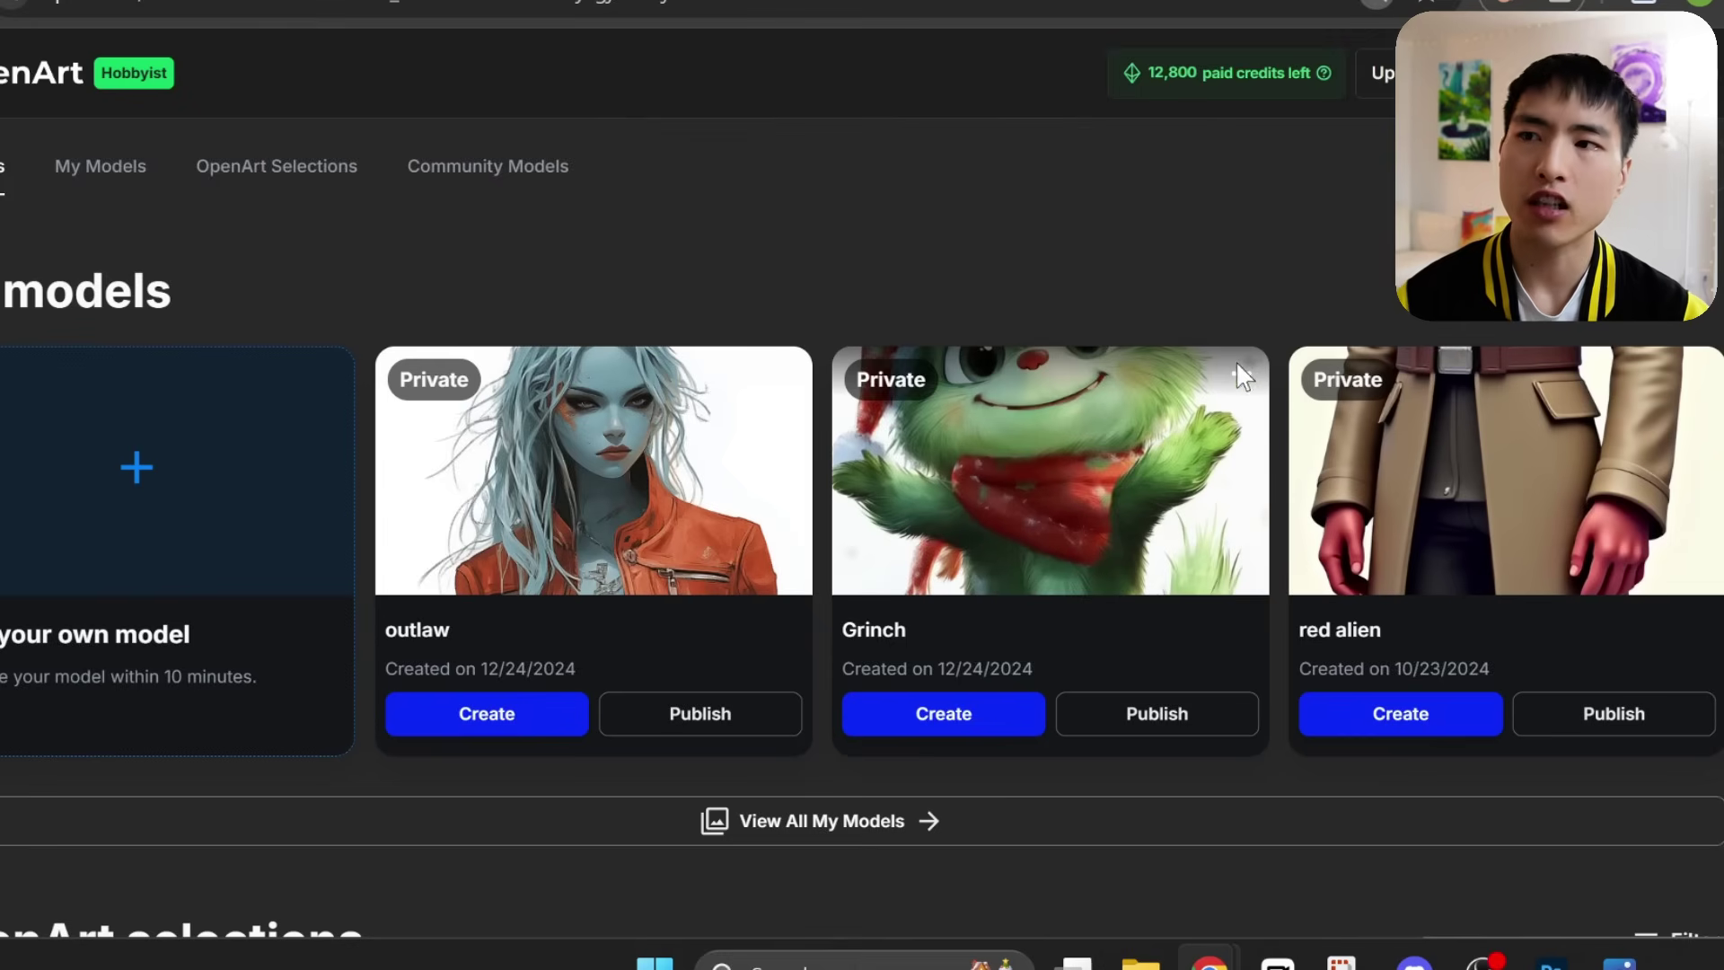
Show the Grinch model's training images from its card's options menu.
left_click(1242, 375)
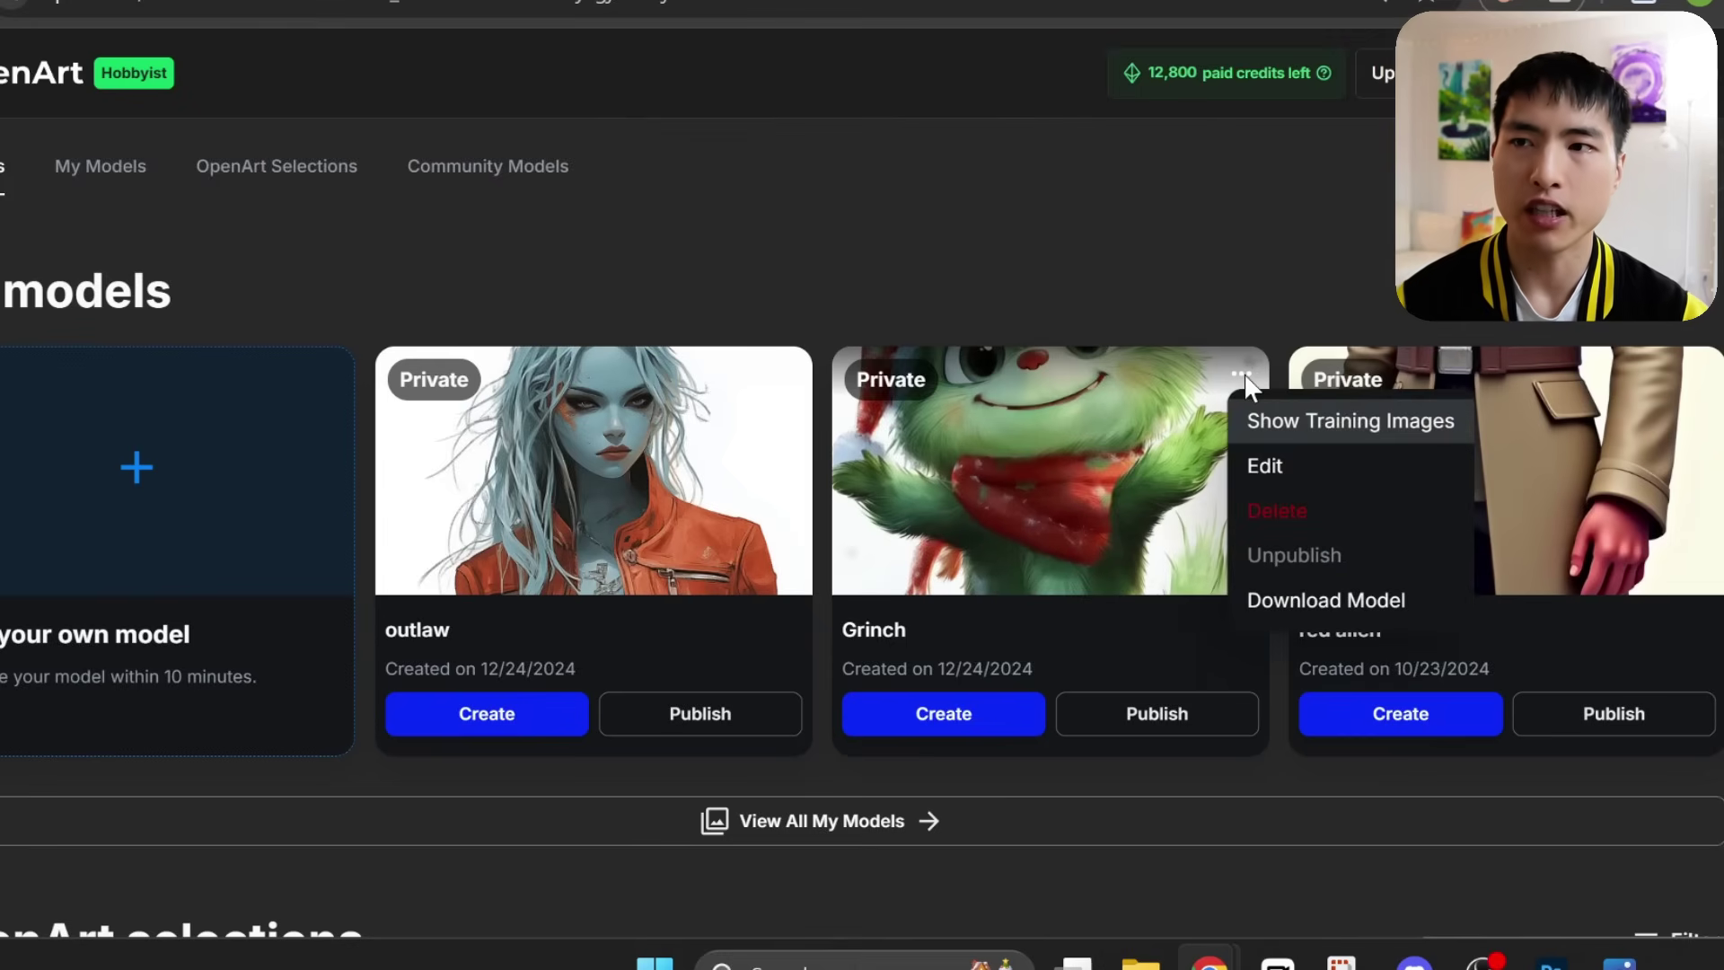
left_click(1353, 440)
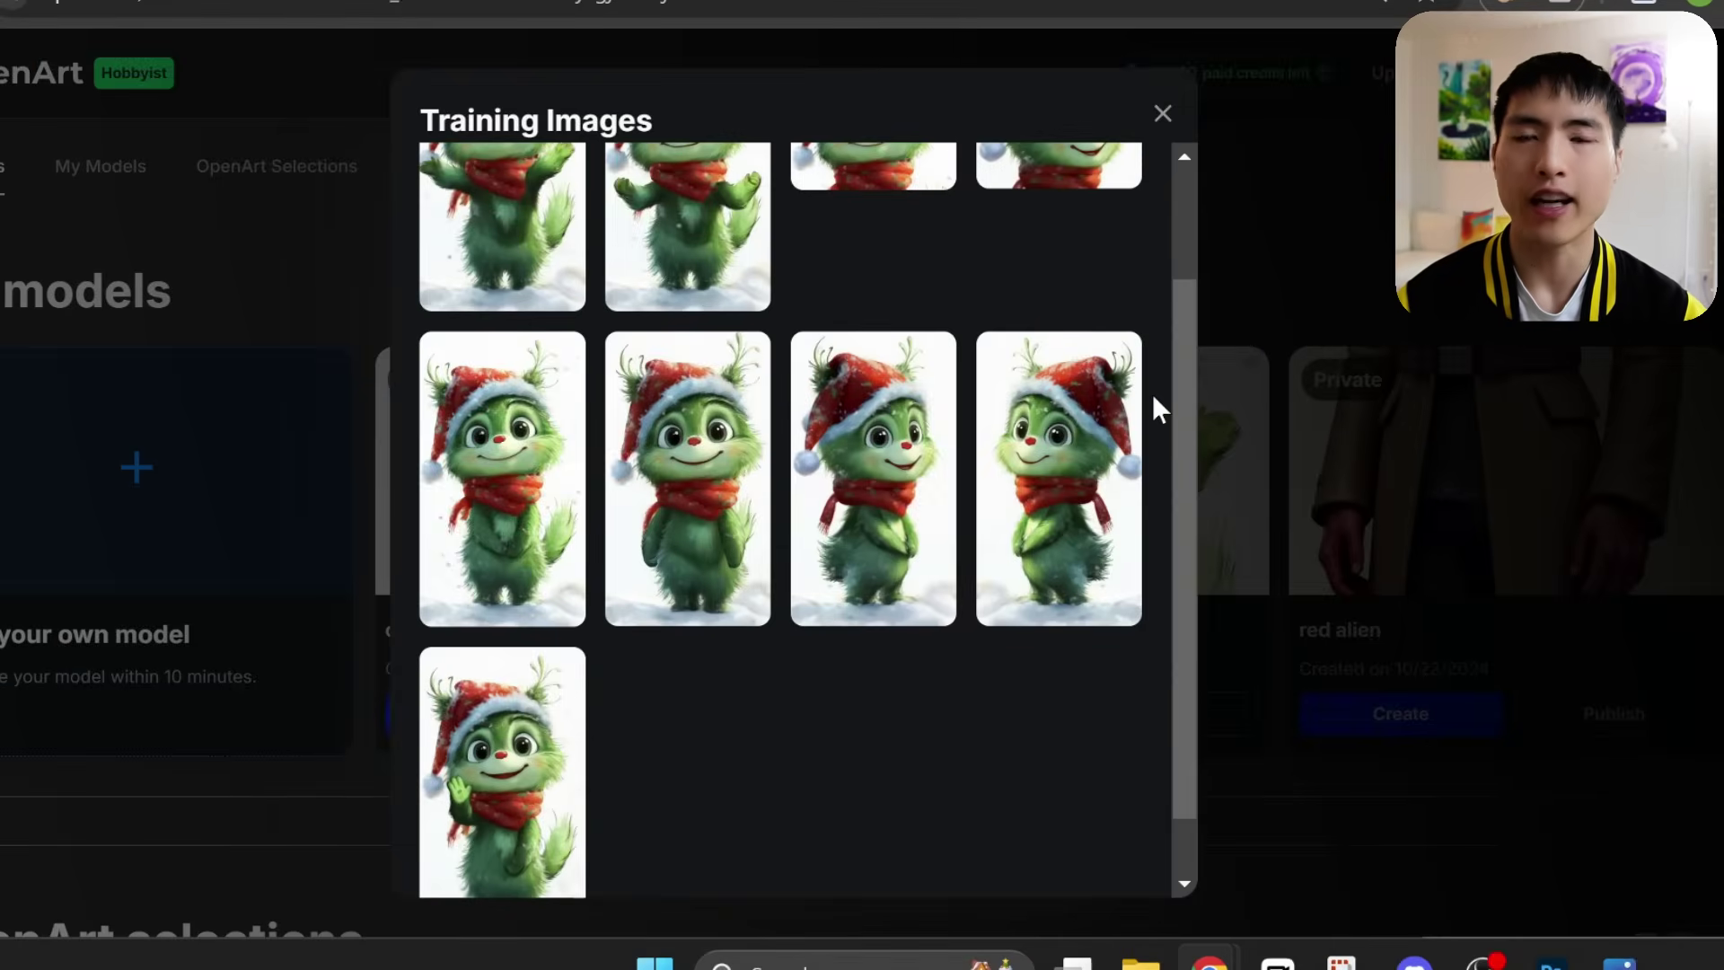